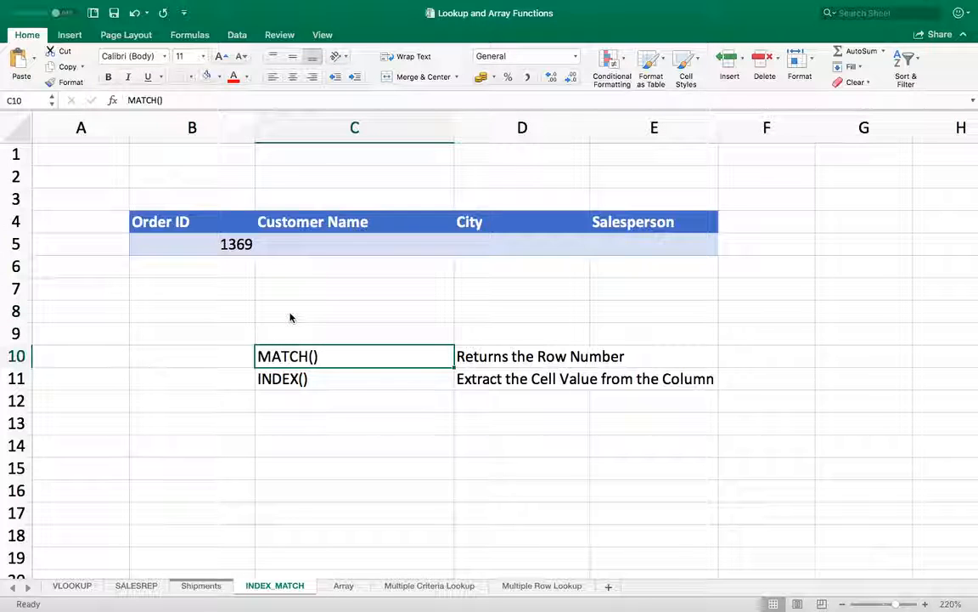
# - Review the MATCH() and INDEX() description notes beside the lookup area
pyautogui.press('Right')
pyautogui.press('Left')
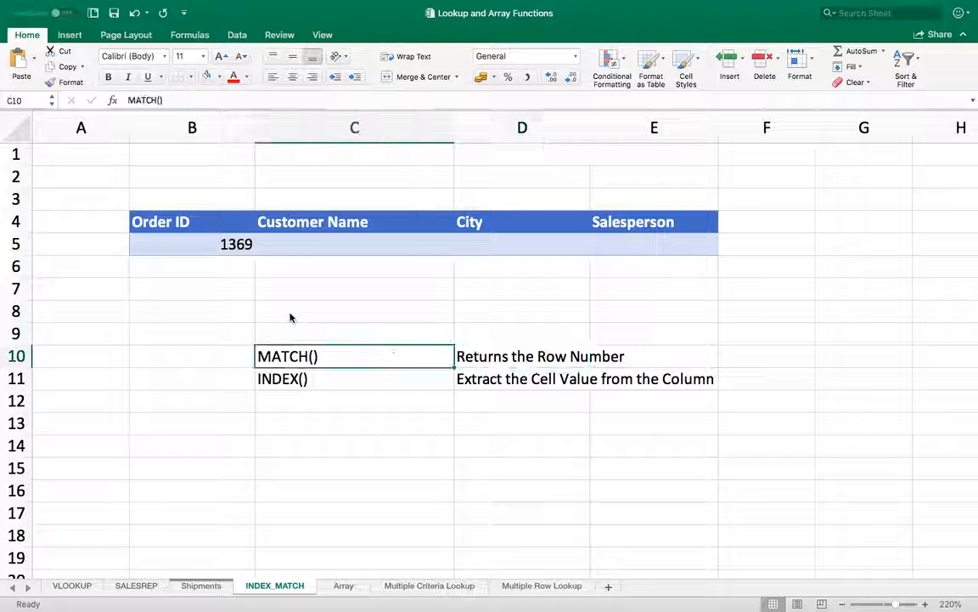
pyautogui.press('Down')
pyautogui.press('Right')
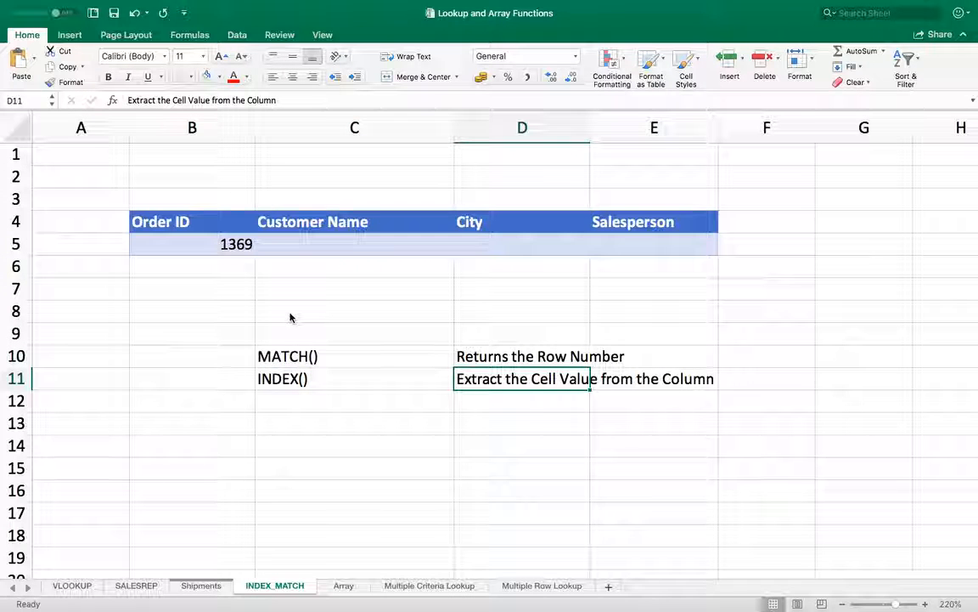
pyautogui.press('Left')
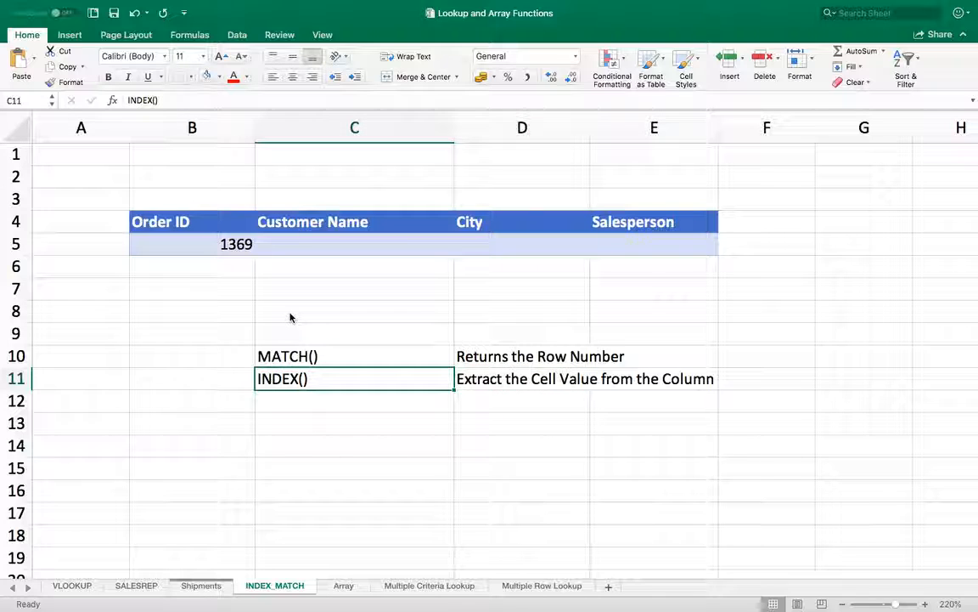
pyautogui.press('Up')
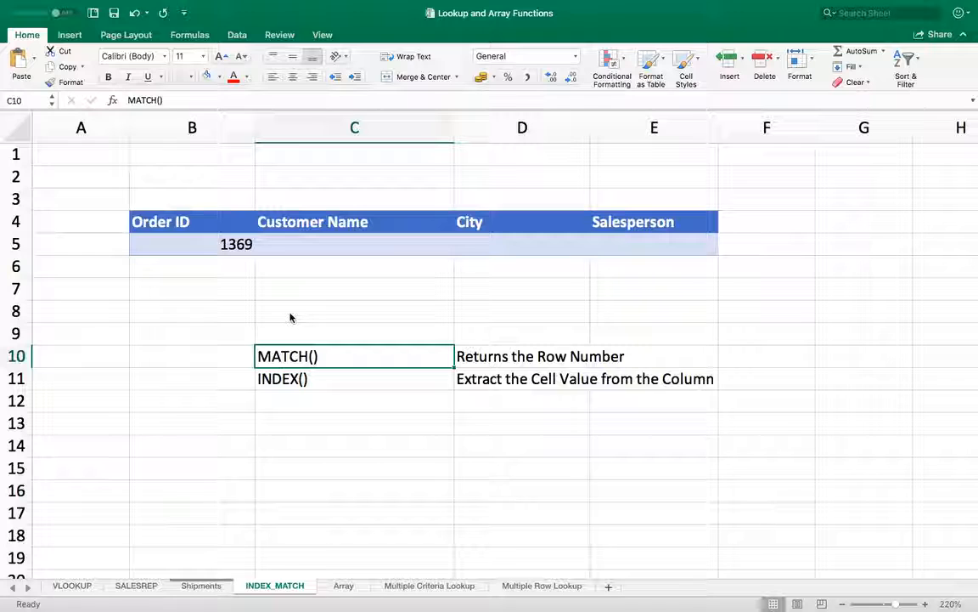
pyautogui.press('Right')
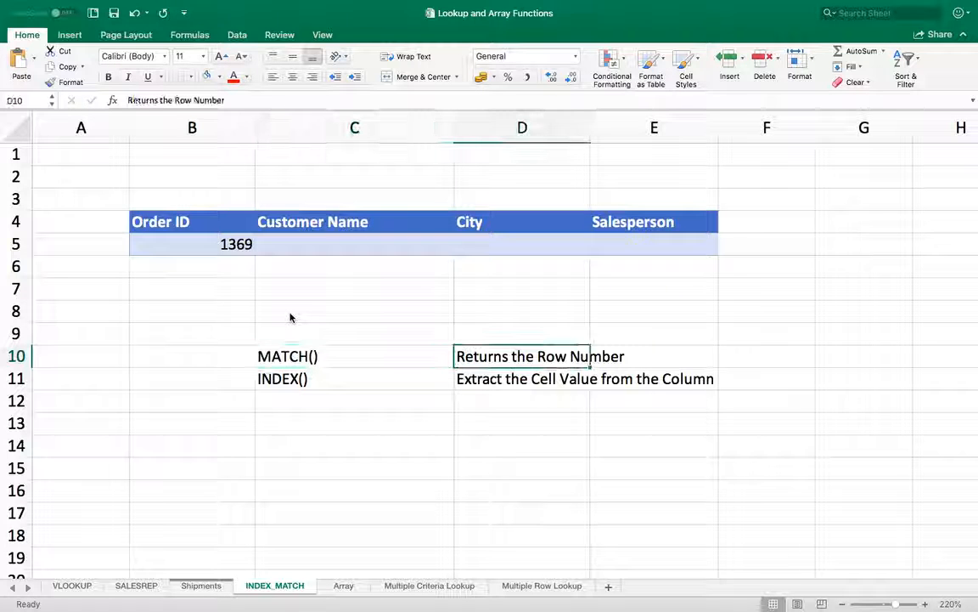
pyautogui.press('Left')
pyautogui.press('Up')
pyautogui.press('Up')
pyautogui.press('Up')
pyautogui.press('Up')
pyautogui.press('Up')
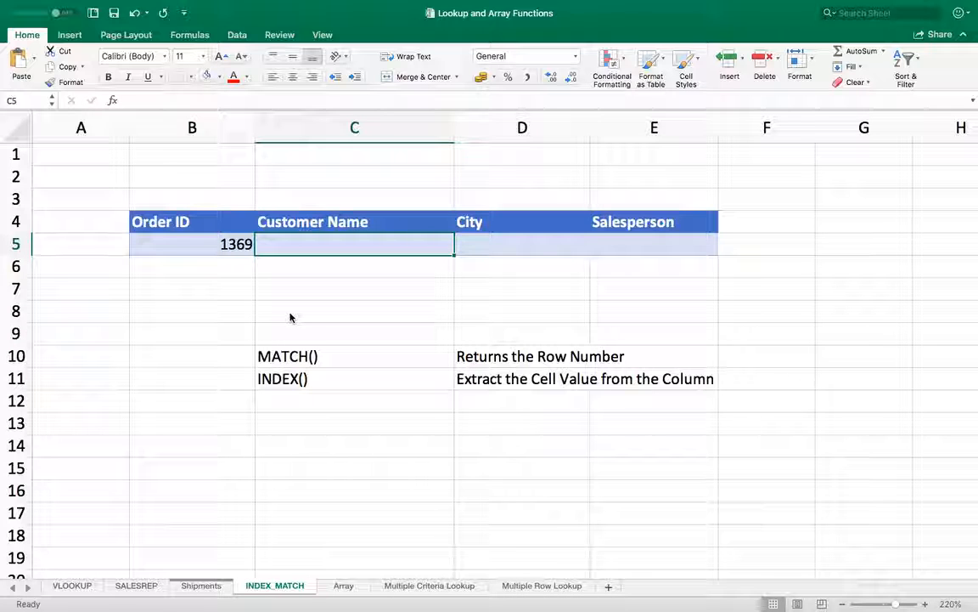
pyautogui.press('Down')
pyautogui.press('Down')
pyautogui.press('Down')
# - Start a MATCH formula in C7 using B5 as the lookup value against the Shipments table
pyautogui.press('Up')
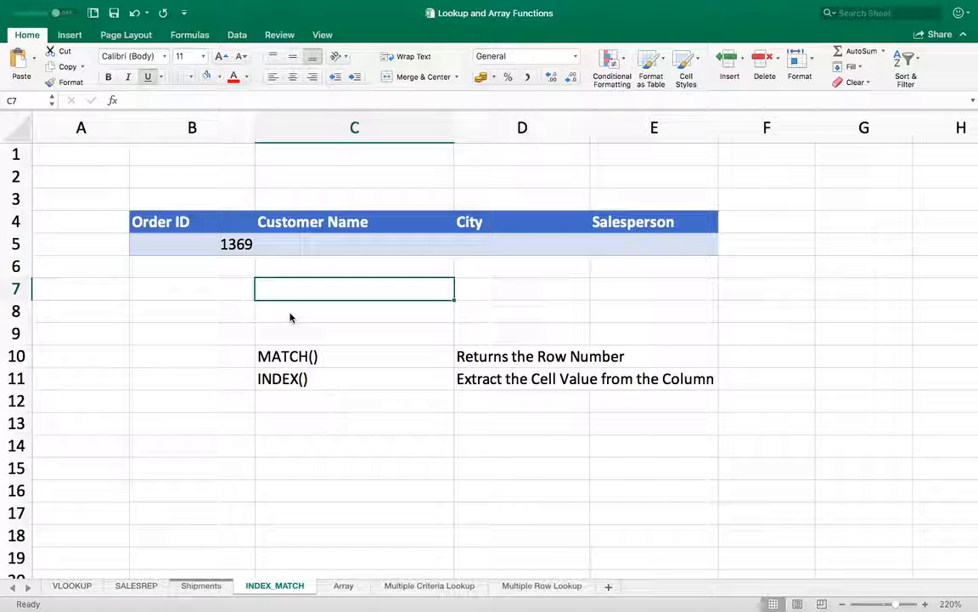
pyautogui.write('=M')
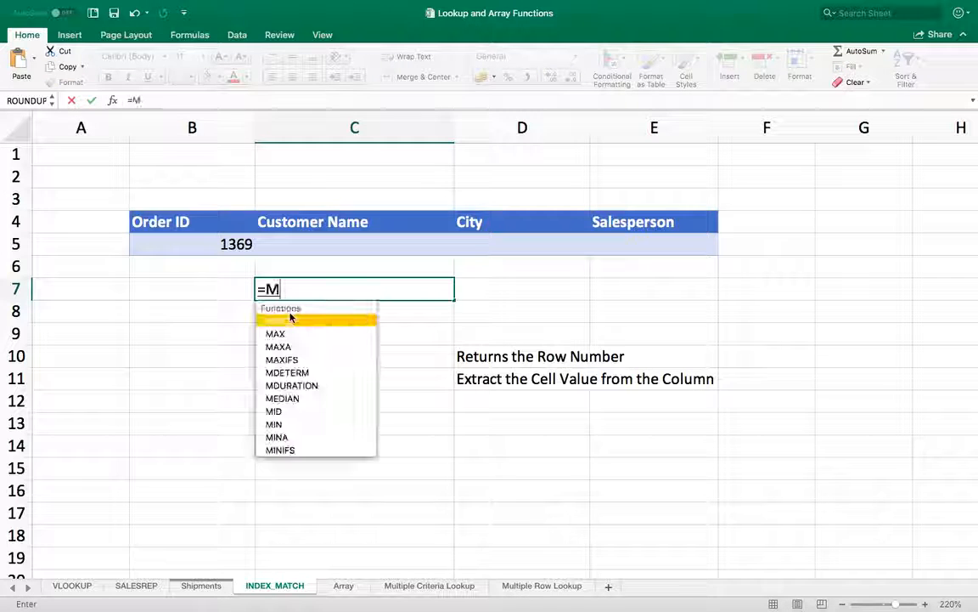
pyautogui.write('ATCH(')
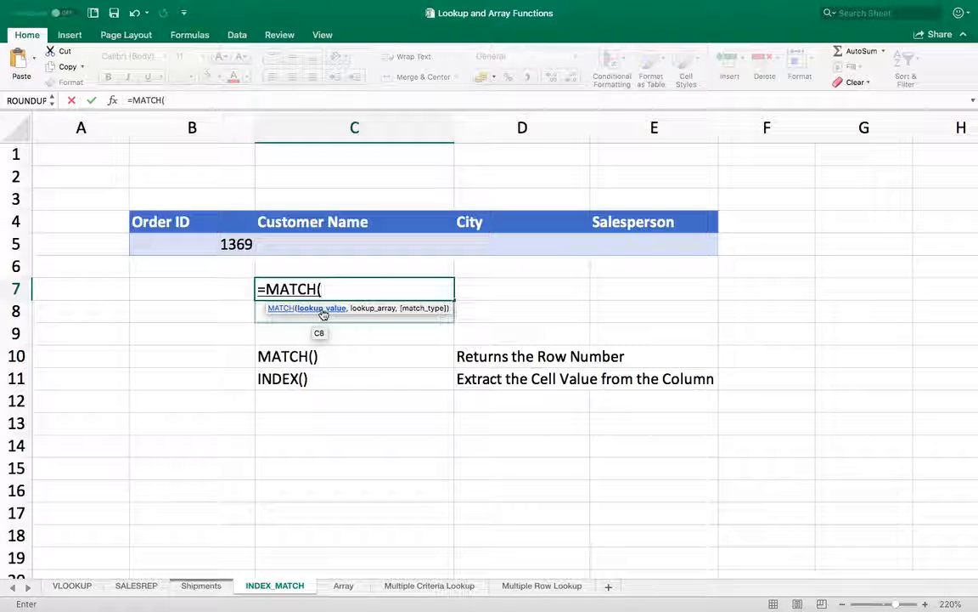
pyautogui.click(196, 245)
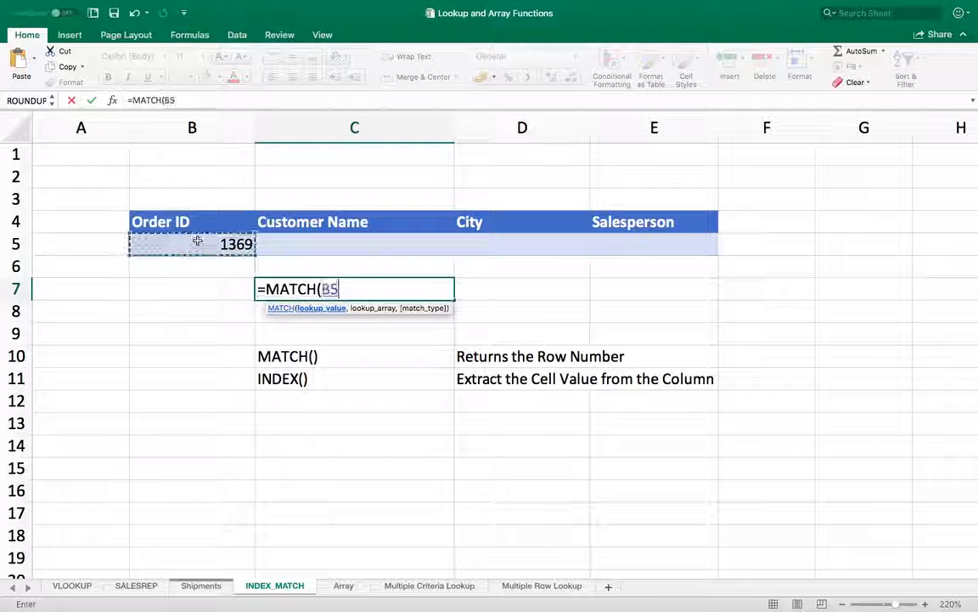
pyautogui.write(',')
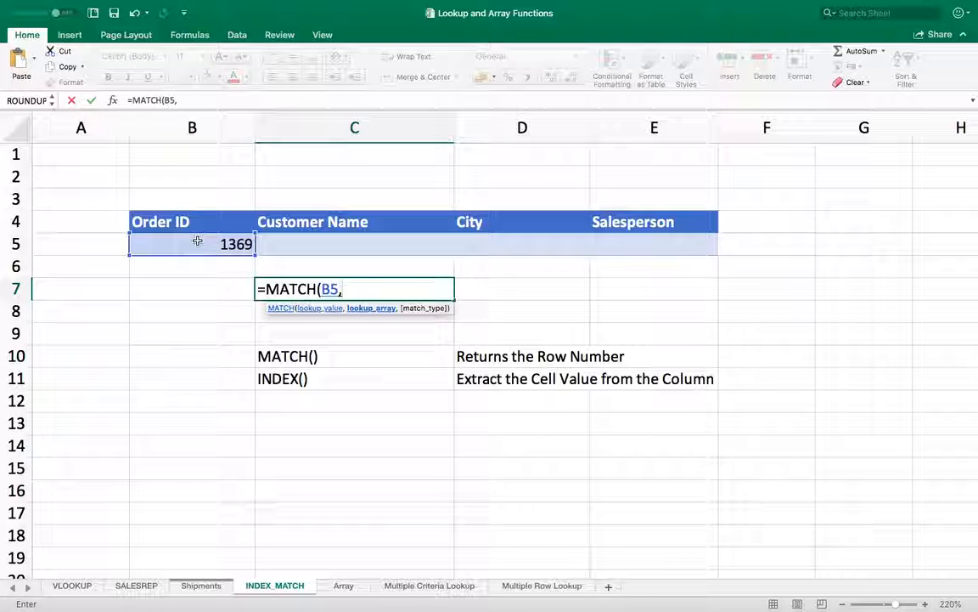
pyautogui.write('SHI')
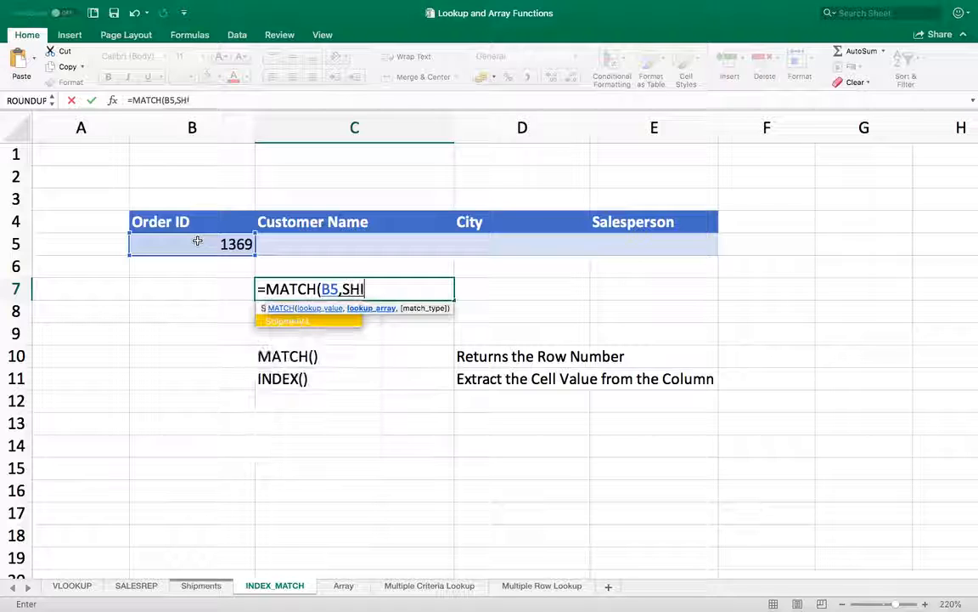
pyautogui.press('BackSpace')
pyautogui.write('hipem')
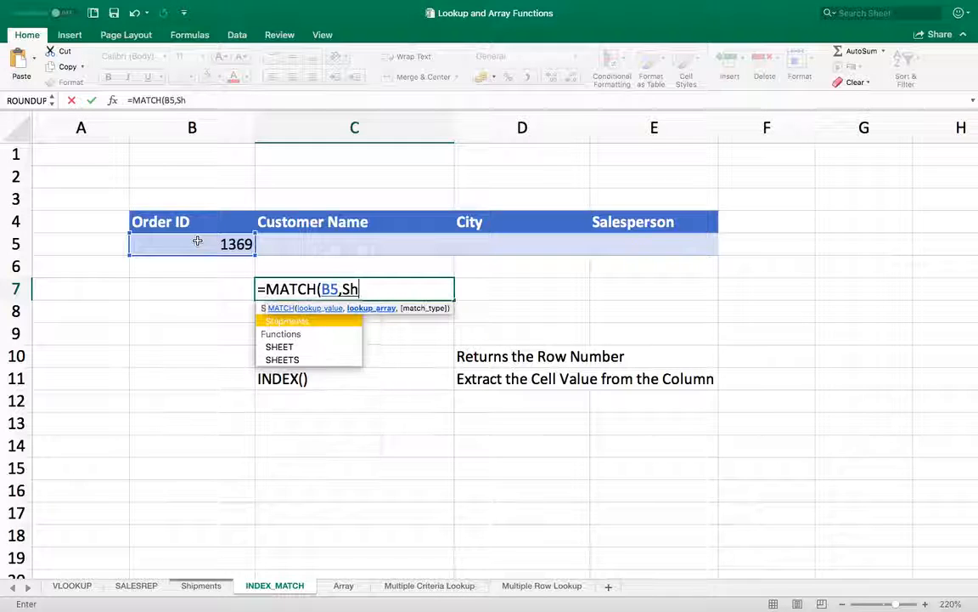
pyautogui.press('BackSpace')
pyautogui.press('BackSpace')
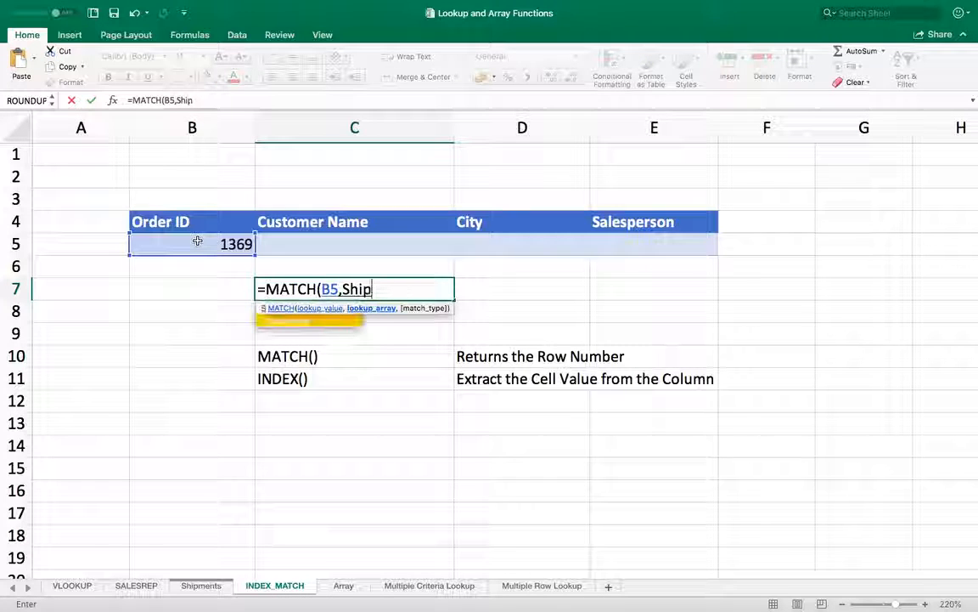
pyautogui.write('ments')
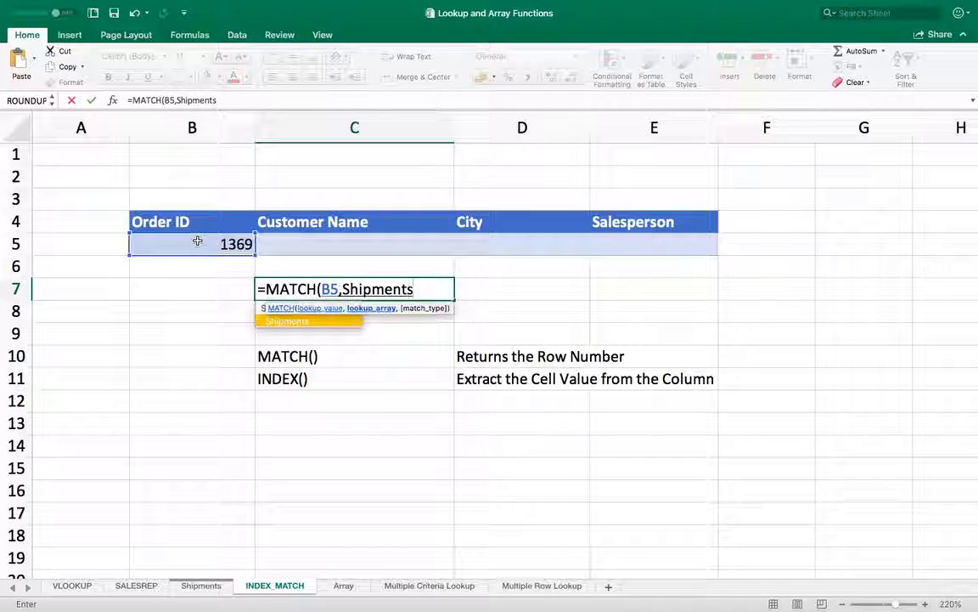
pyautogui.write('[')
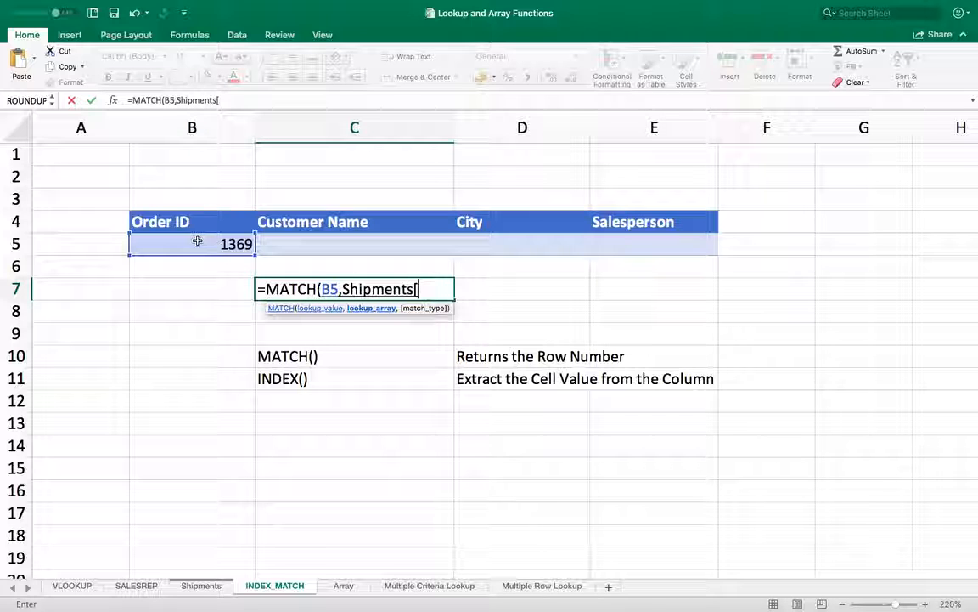
pyautogui.write('Or')
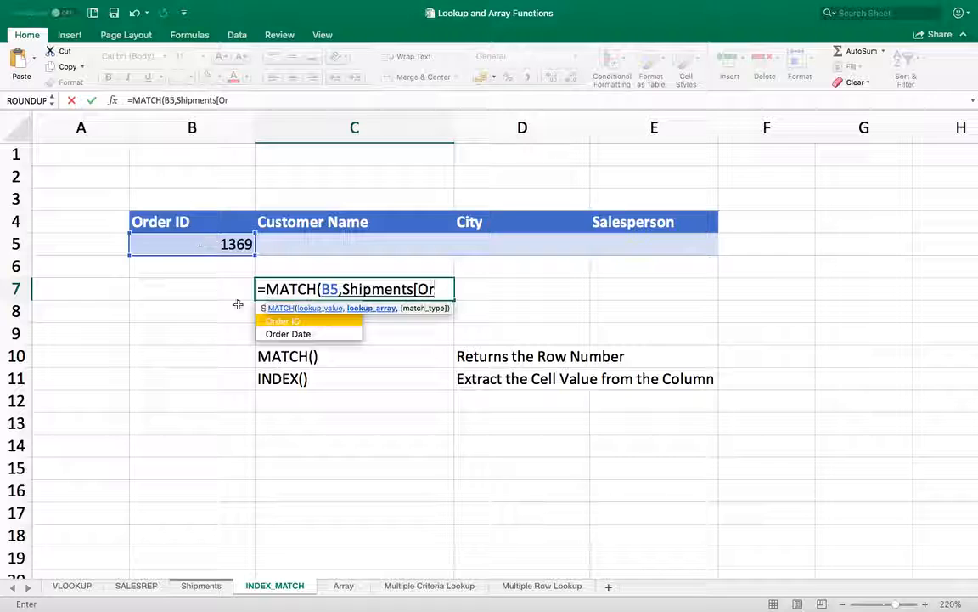
# - Complete it as =MATCH(B5,Shipments[Order ID],0), so C7 shows 1
pyautogui.doubleClick(306, 320)
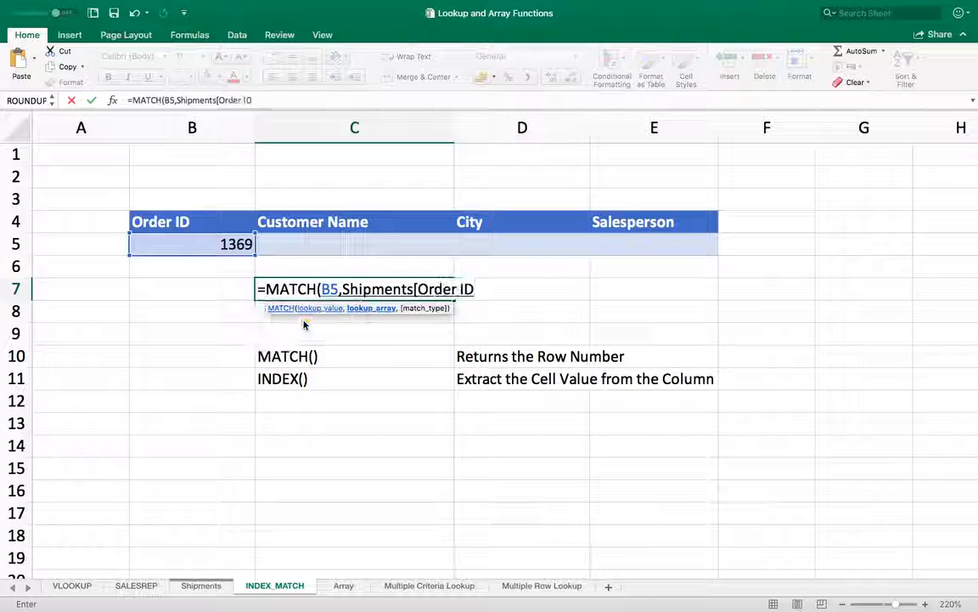
pyautogui.write(']')
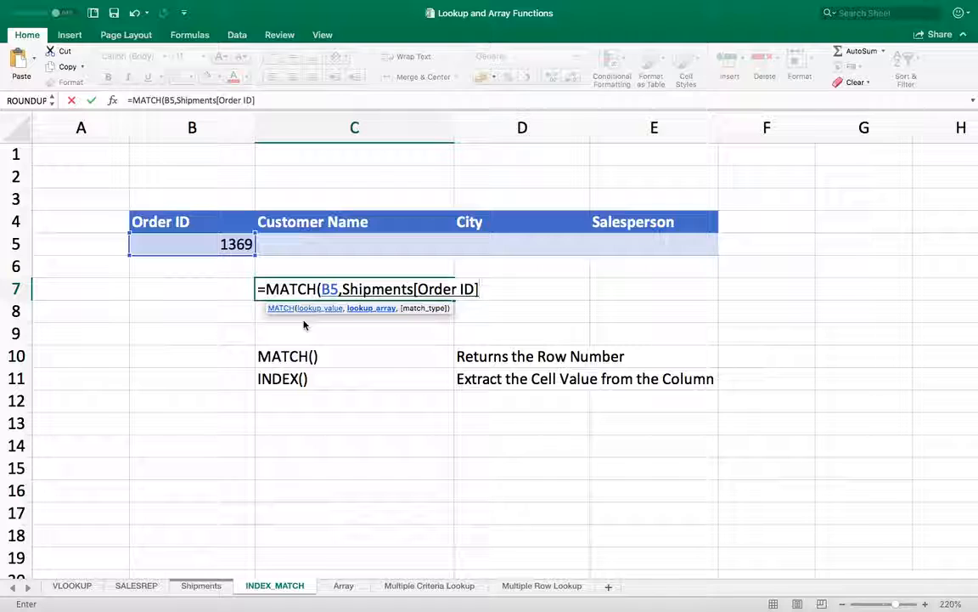
pyautogui.write(',')
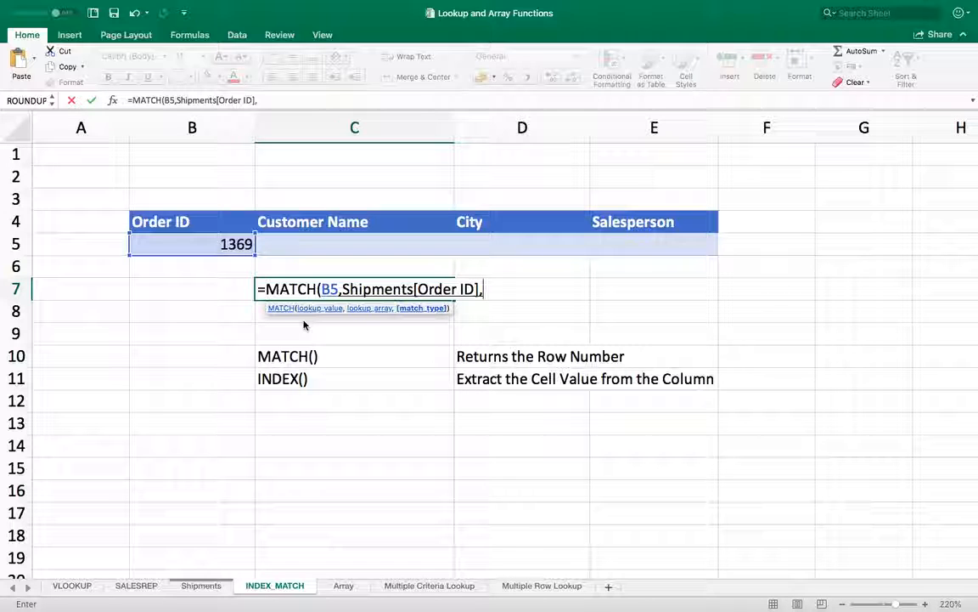
pyautogui.write('0')
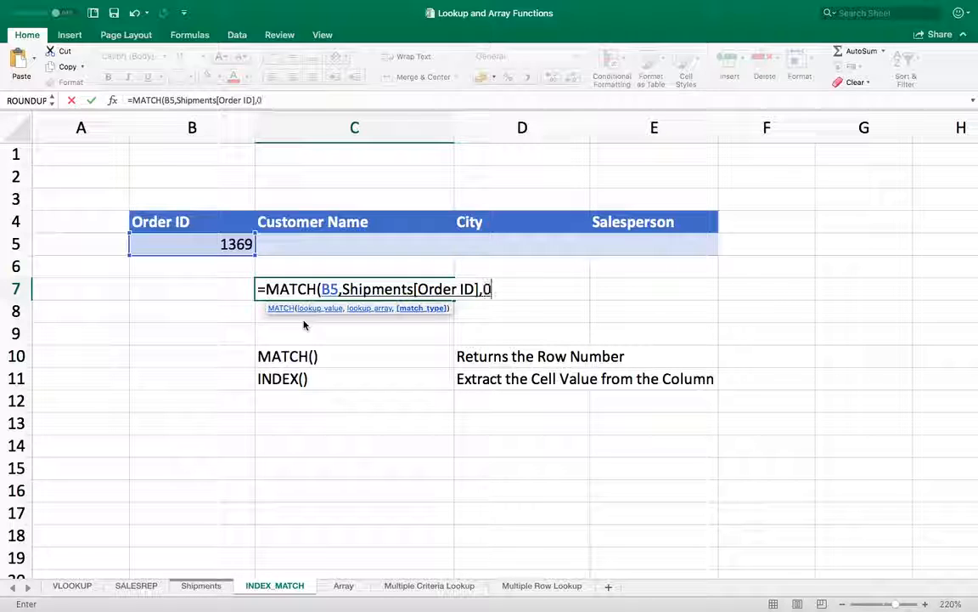
pyautogui.write(')')
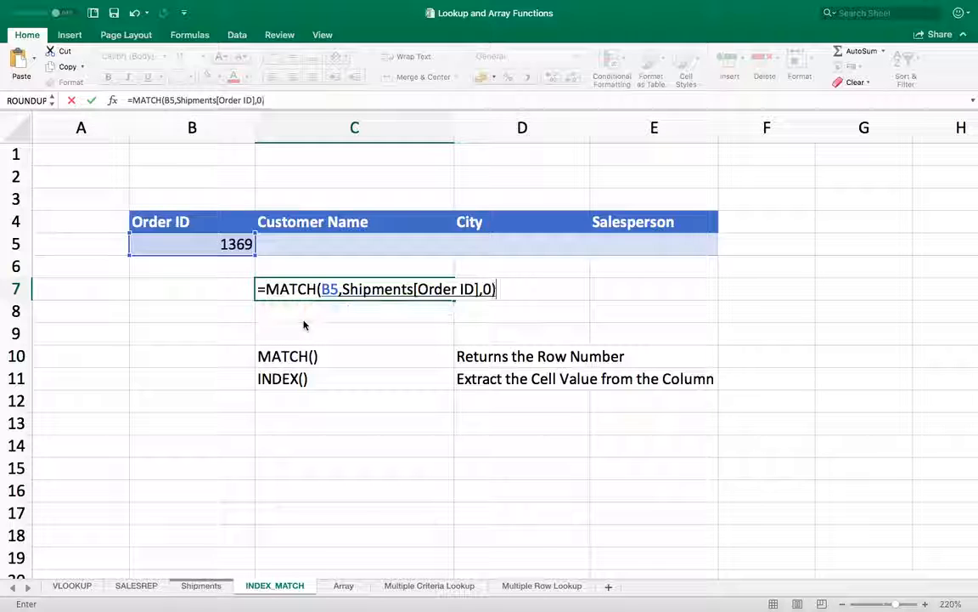
pyautogui.press('Return')
pyautogui.press('Up')
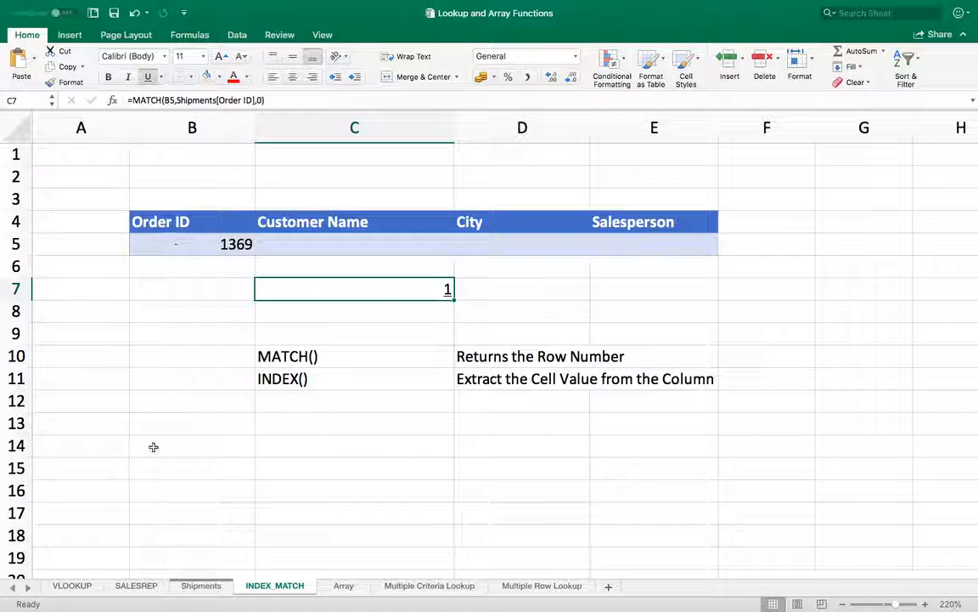
pyautogui.click(201, 586)
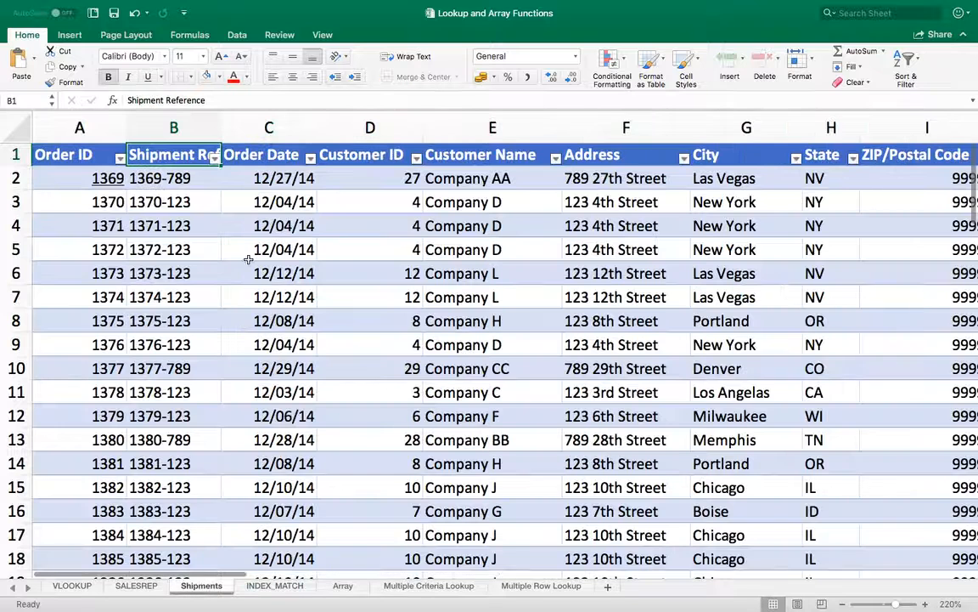
pyautogui.click(162, 177)
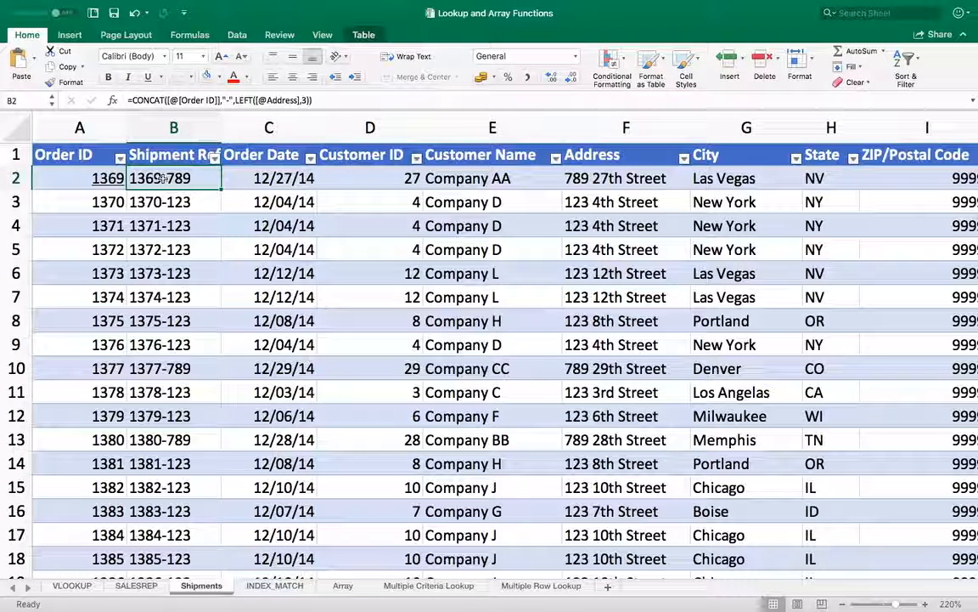
pyautogui.press('Left')
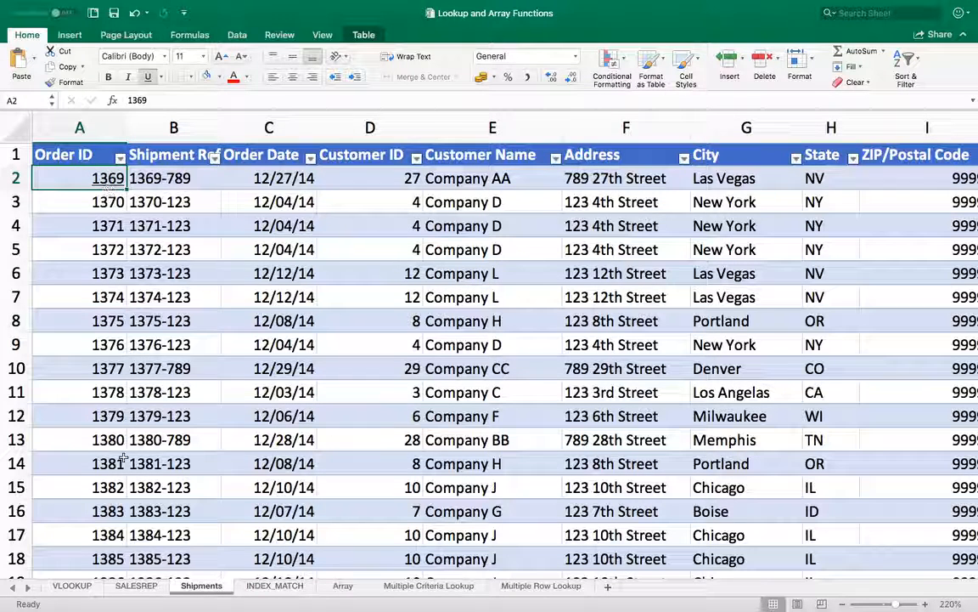
pyautogui.click(269, 586)
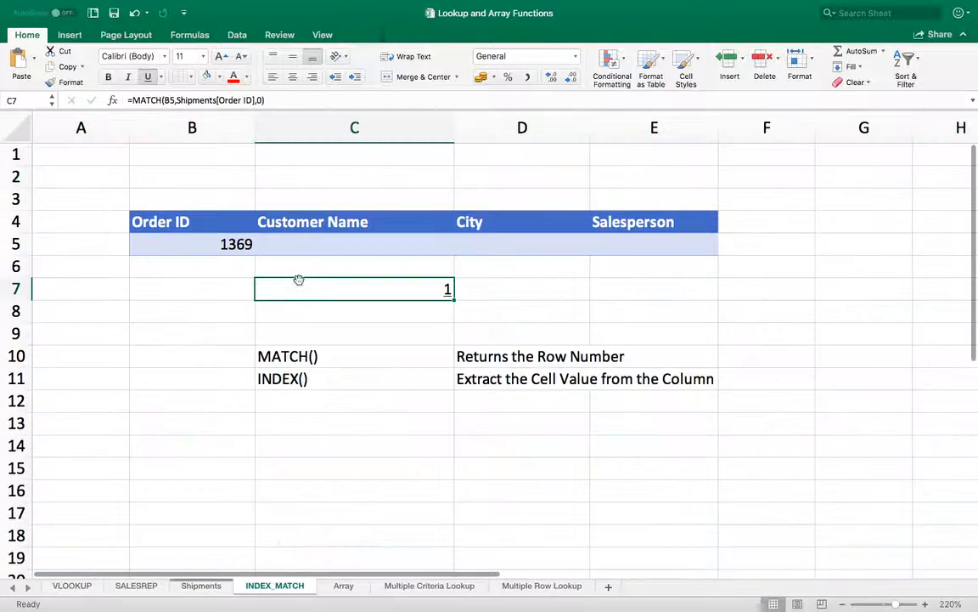
pyautogui.click(234, 287)
pyautogui.press('Right')
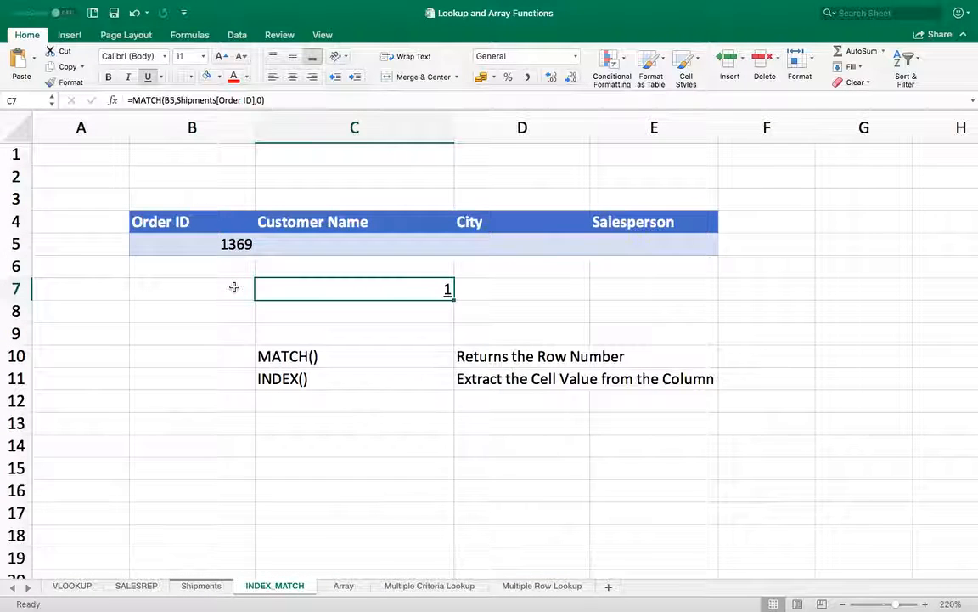
pyautogui.click(183, 221)
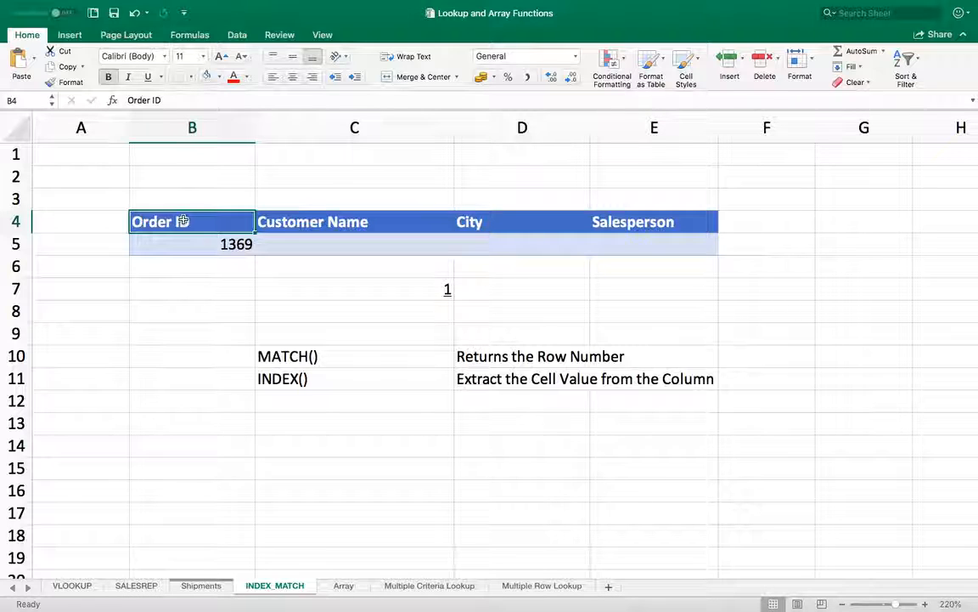
# - Label B4 'Shipment Reference' and compare it with the Shipments sheet's column
pyautogui.write('Shipment')
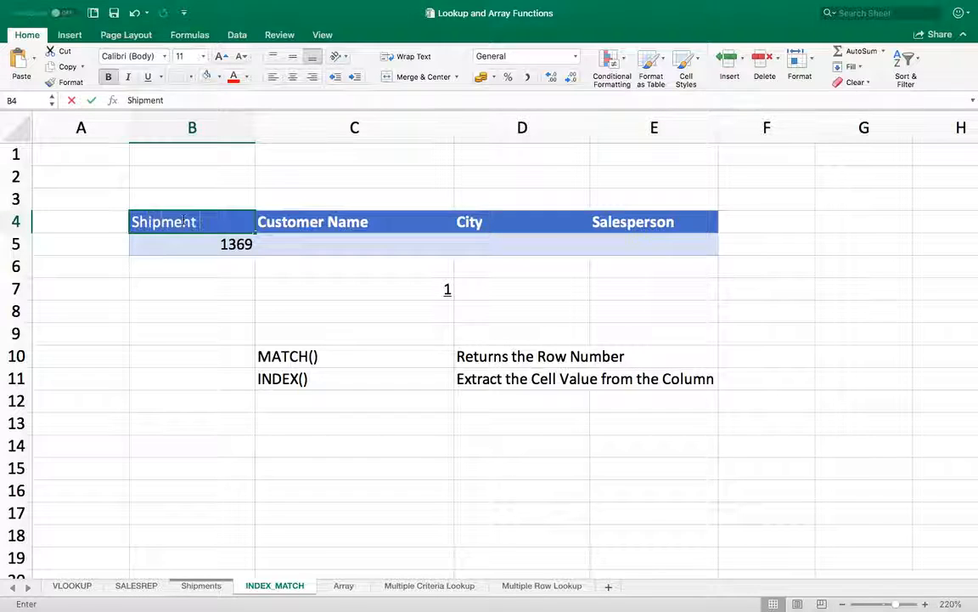
pyautogui.write(' Reference')
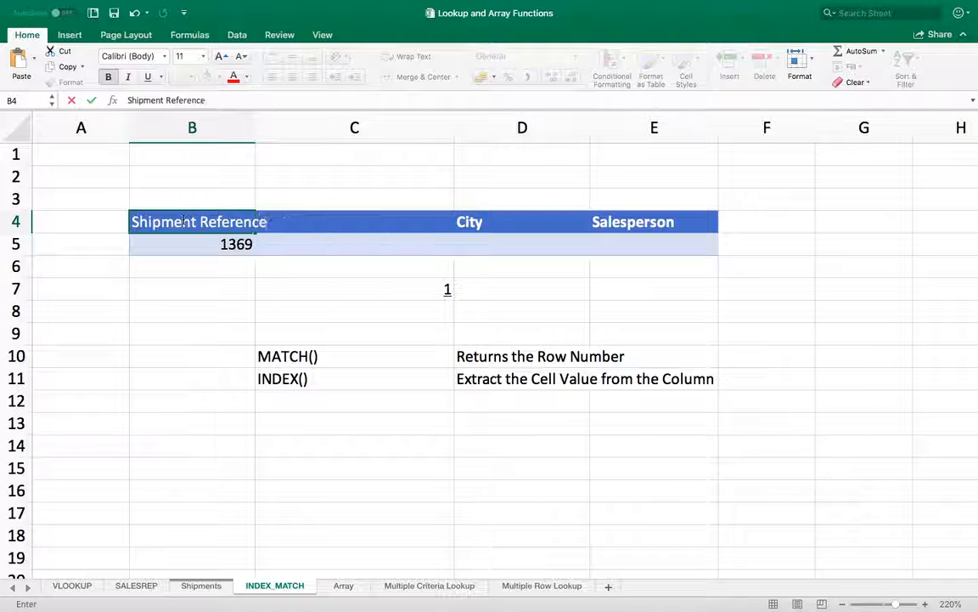
pyautogui.press('Return')
pyautogui.click(198, 585)
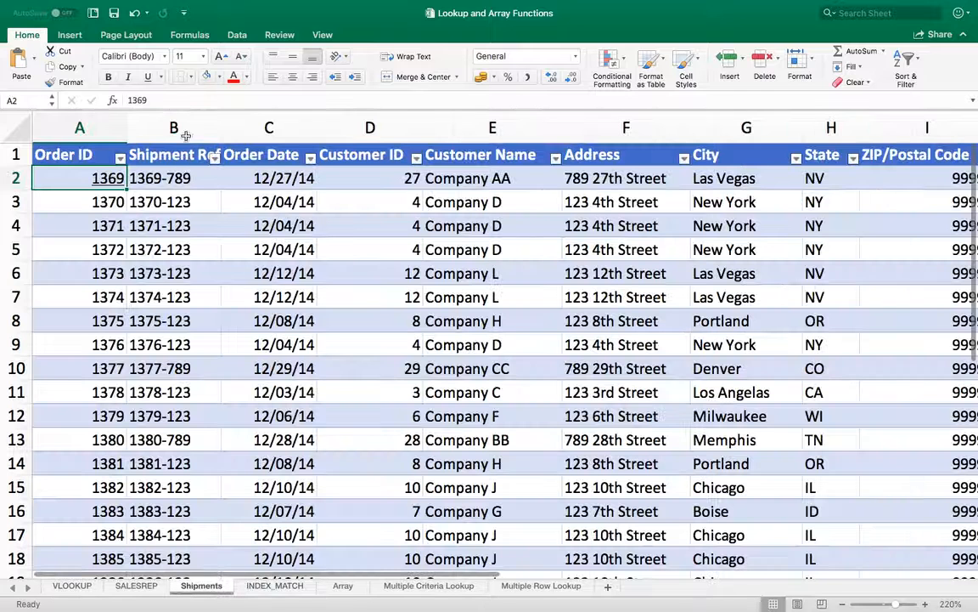
pyautogui.click(170, 155)
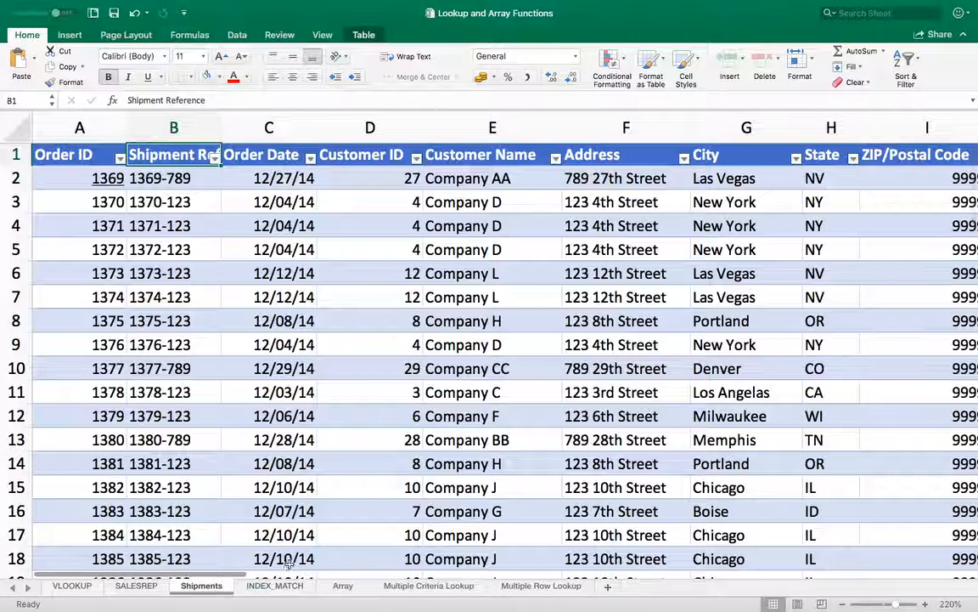
pyautogui.click(285, 587)
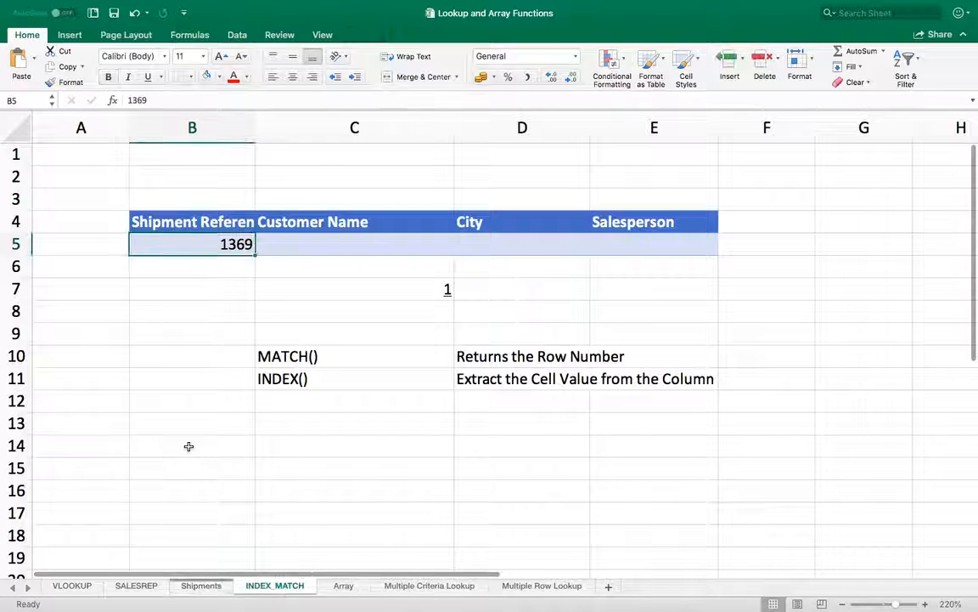
# - Enter 1369-789 as the lookup value in B5, leaving C7's MATCH showing #N/A
pyautogui.write('136')
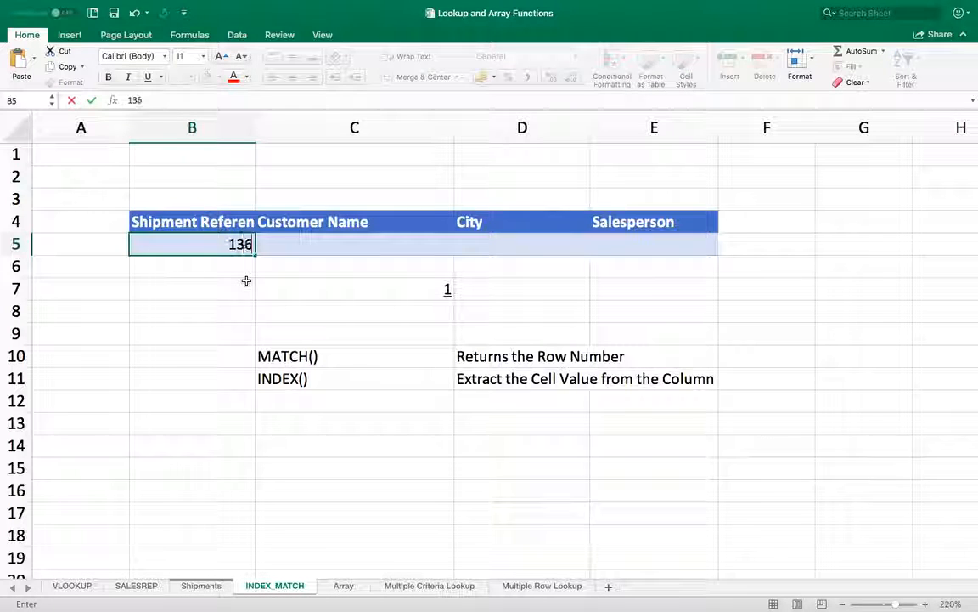
pyautogui.write('9-')
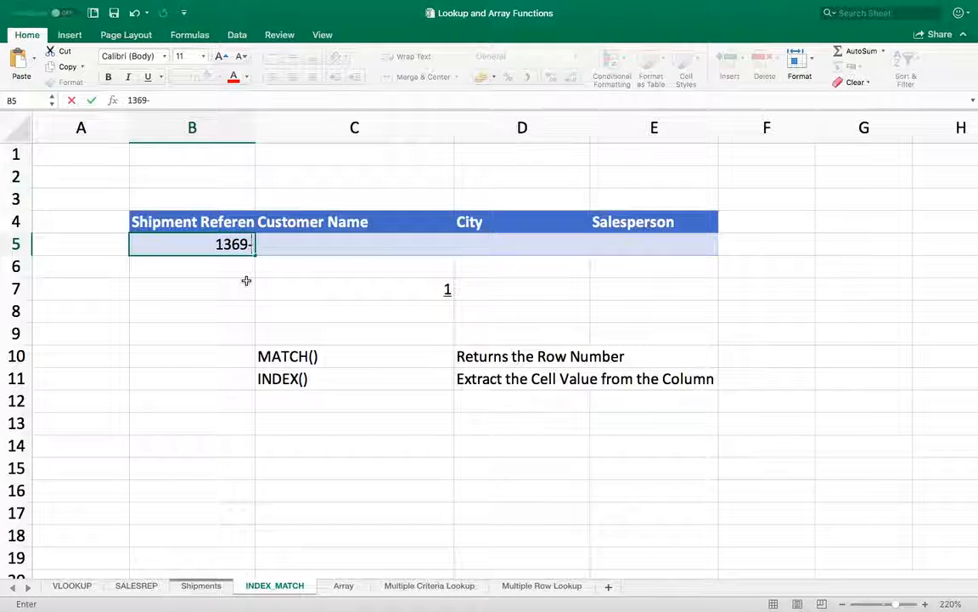
pyautogui.write('789')
pyautogui.press('Return')
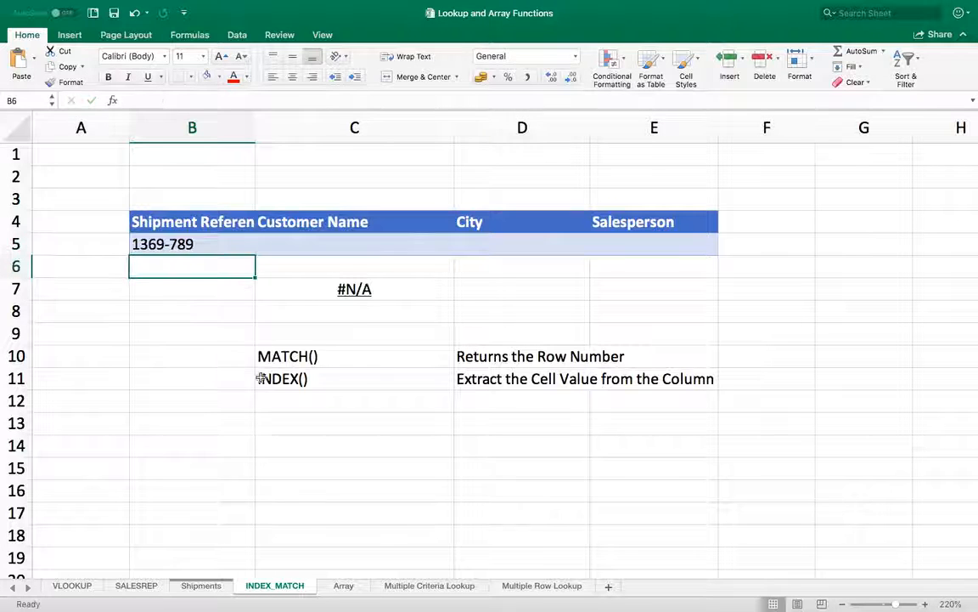
pyautogui.click(202, 586)
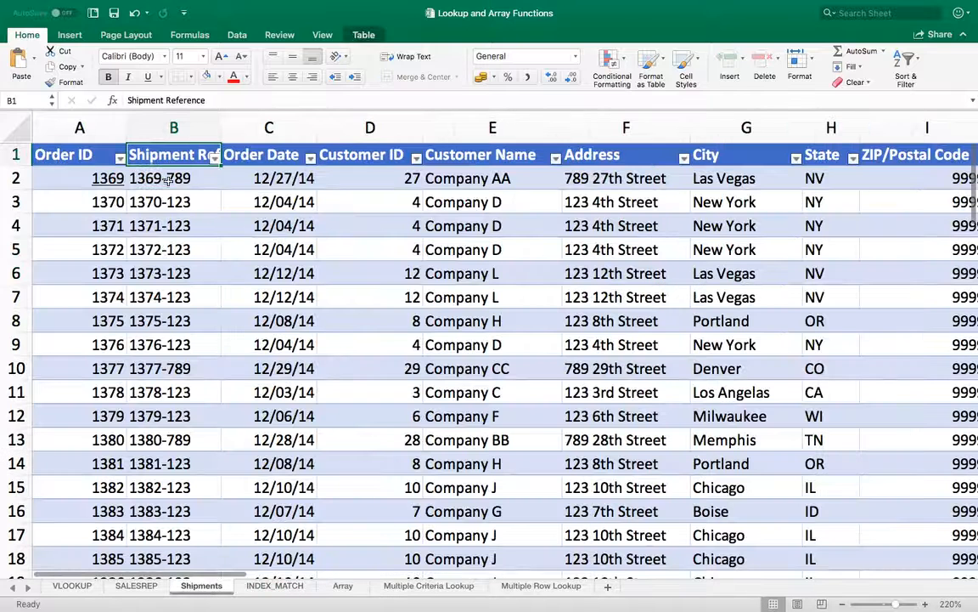
pyautogui.click(253, 585)
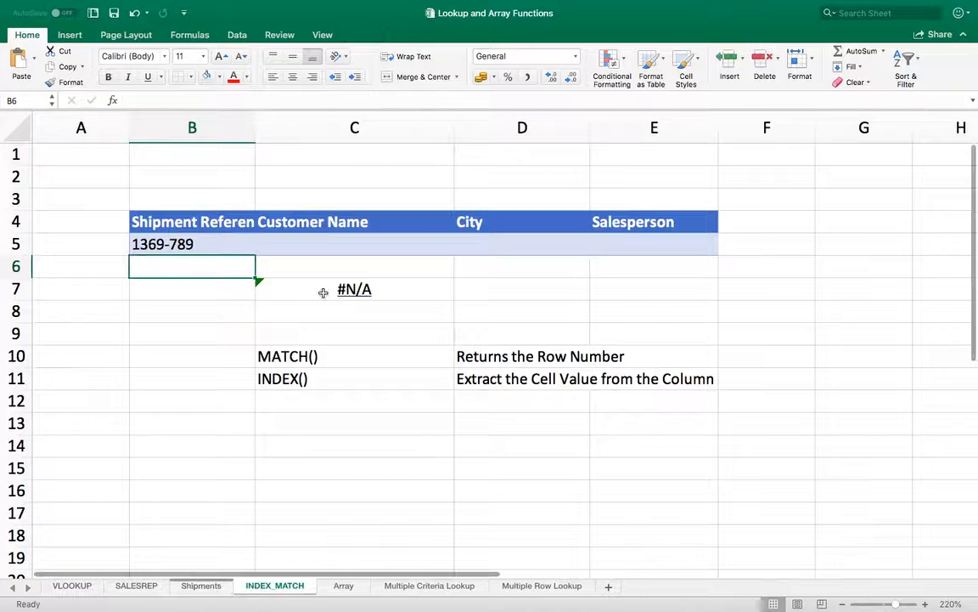
pyautogui.click(291, 285)
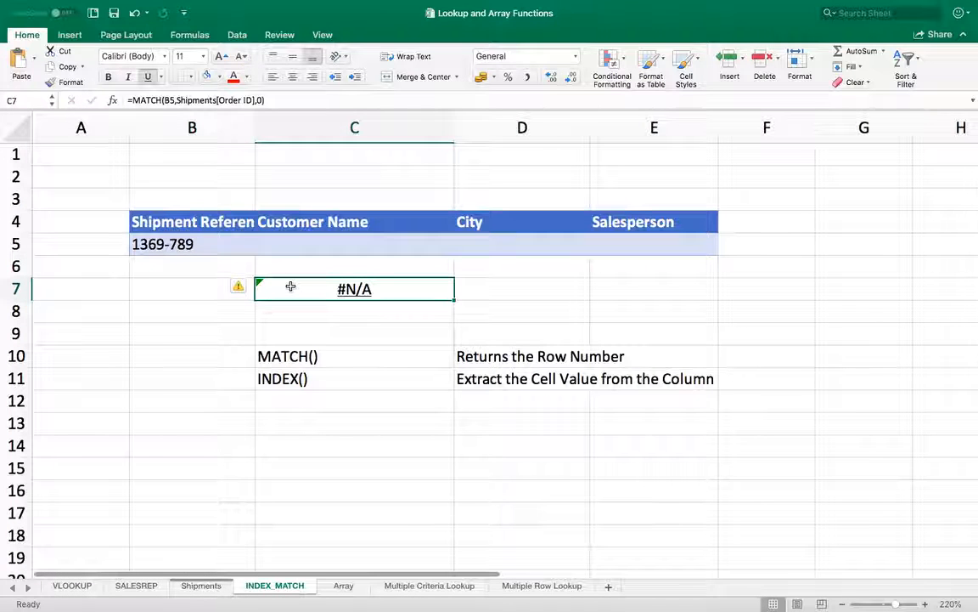
pyautogui.doubleClick(291, 288)
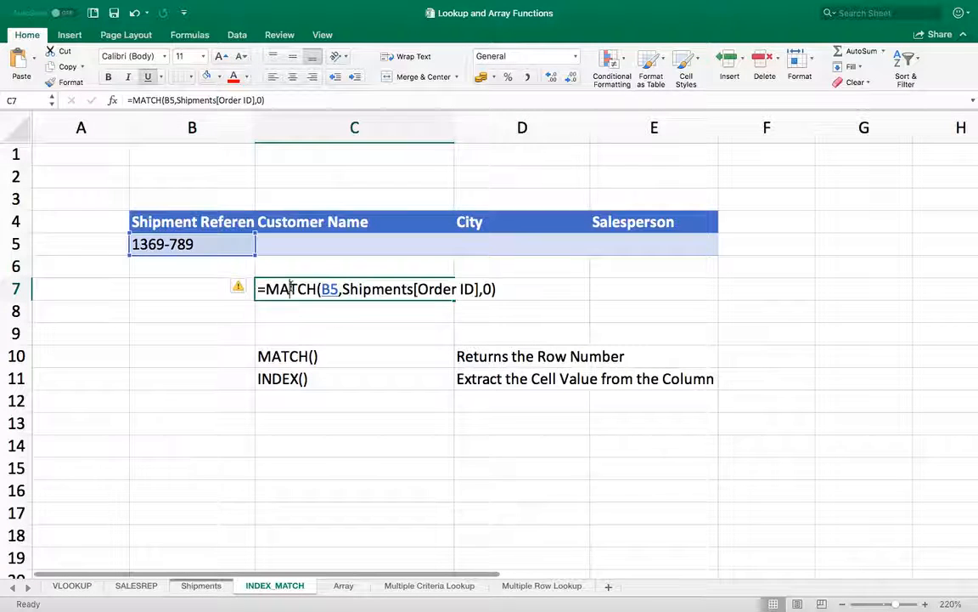
# - Switch C7's MATCH column from Shipments[Order ID] to Shipments[Shipment Reference], turning #N/A into 1
pyautogui.click(470, 288)
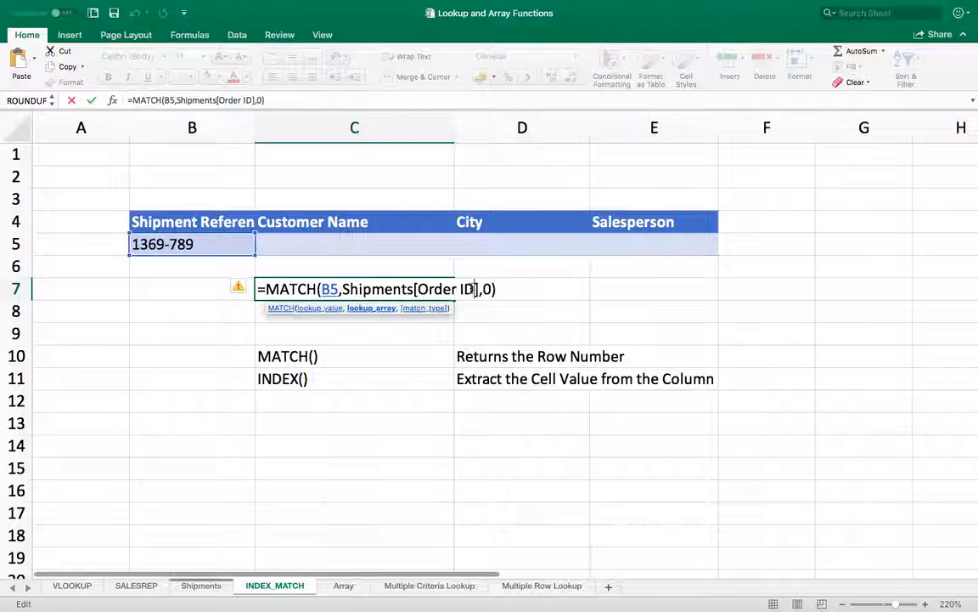
pyautogui.press('BackSpace')
pyautogui.press('BackSpace')
pyautogui.press('BackSpace')
pyautogui.press('BackSpace')
pyautogui.press('BackSpace')
pyautogui.press('BackSpace')
pyautogui.press('BackSpace')
pyautogui.press('BackSpace')
pyautogui.write('Sh')
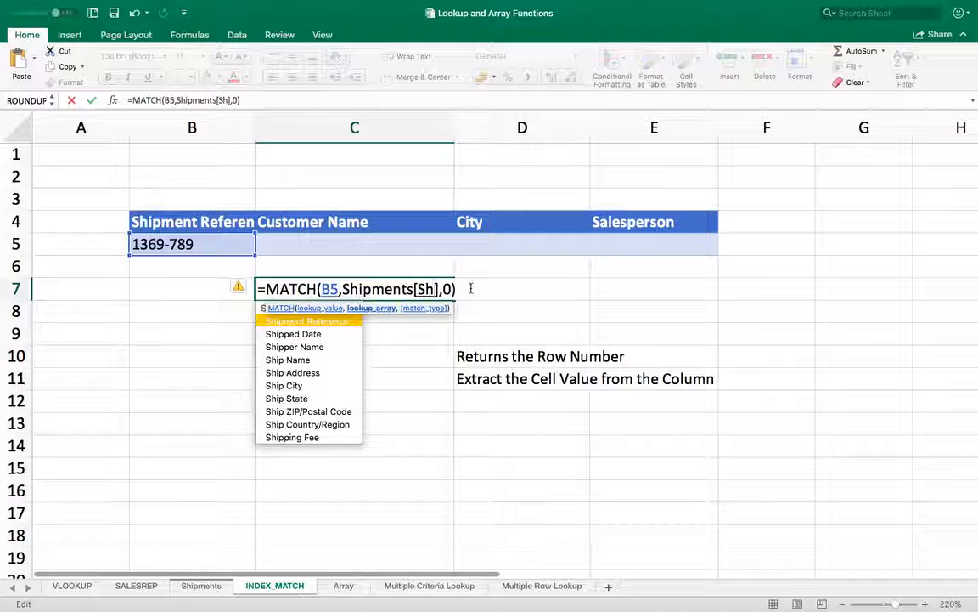
pyautogui.doubleClick(343, 321)
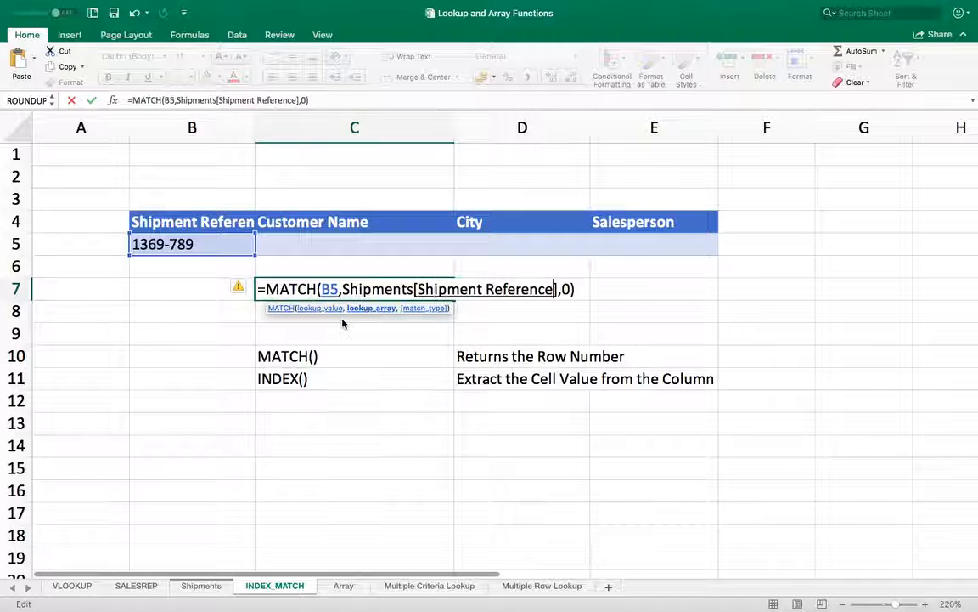
pyautogui.press('Return')
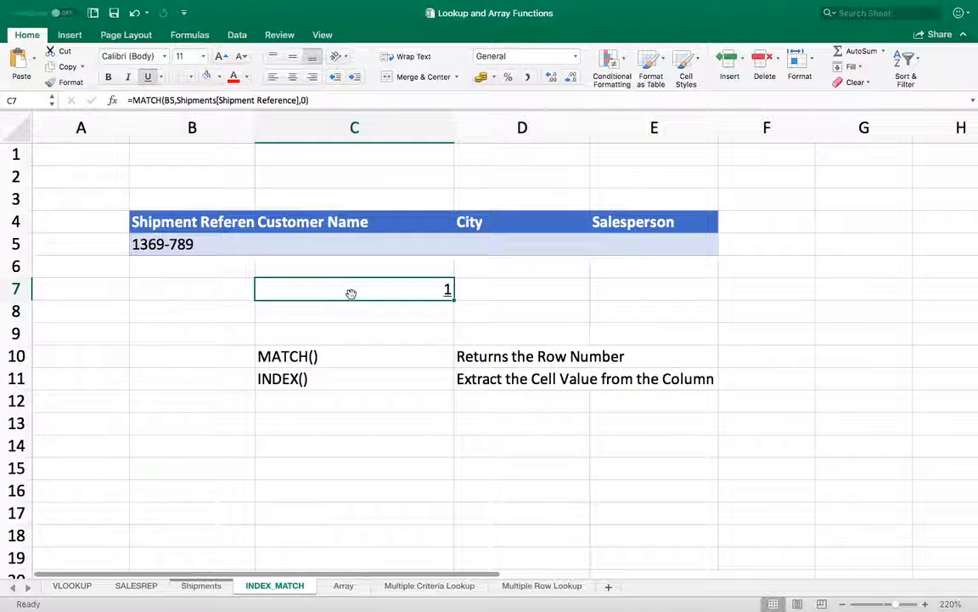
pyautogui.click(188, 222)
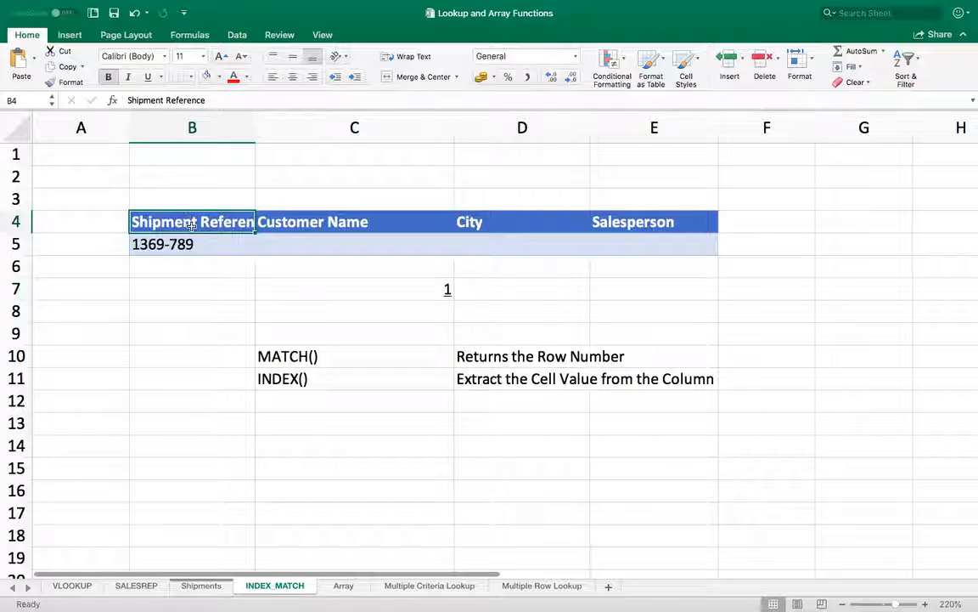
pyautogui.click(383, 287)
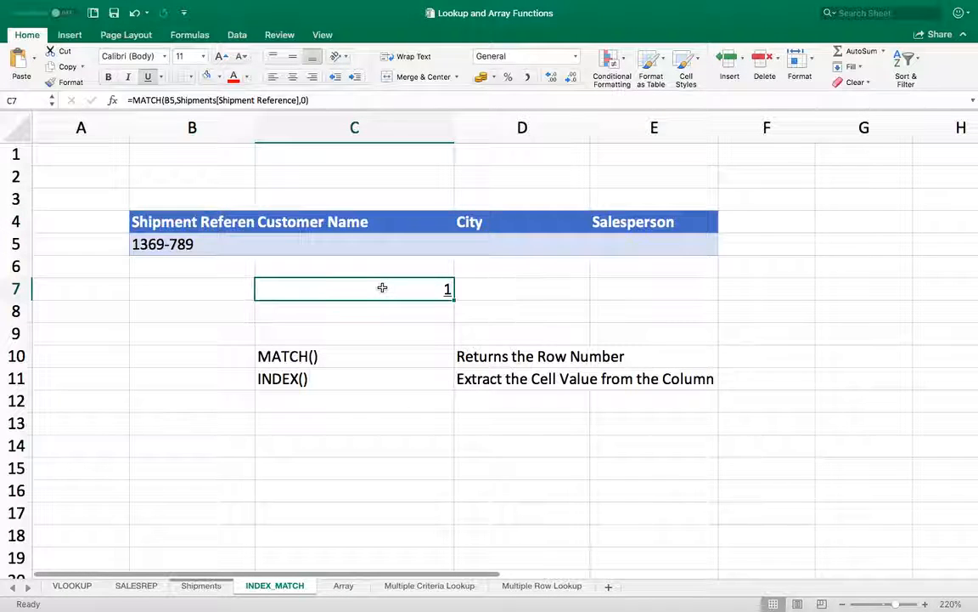
# - Replace C7's fixed column with INDIRECT("Shipments["&B4&"]") so MATCH follows the B4 header
pyautogui.doubleClick(382, 288)
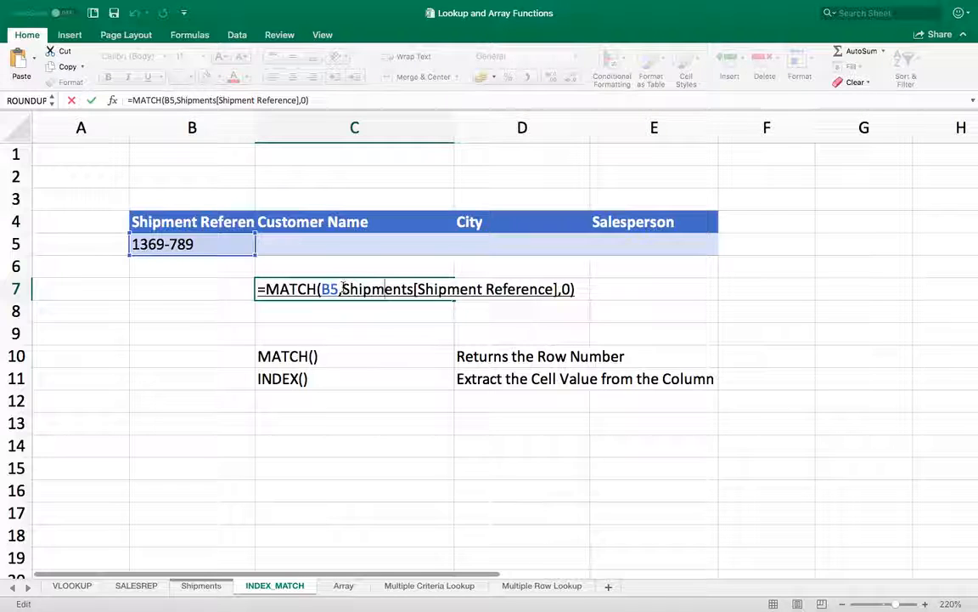
pyautogui.moveTo(344, 289); pyautogui.dragTo(554, 289)
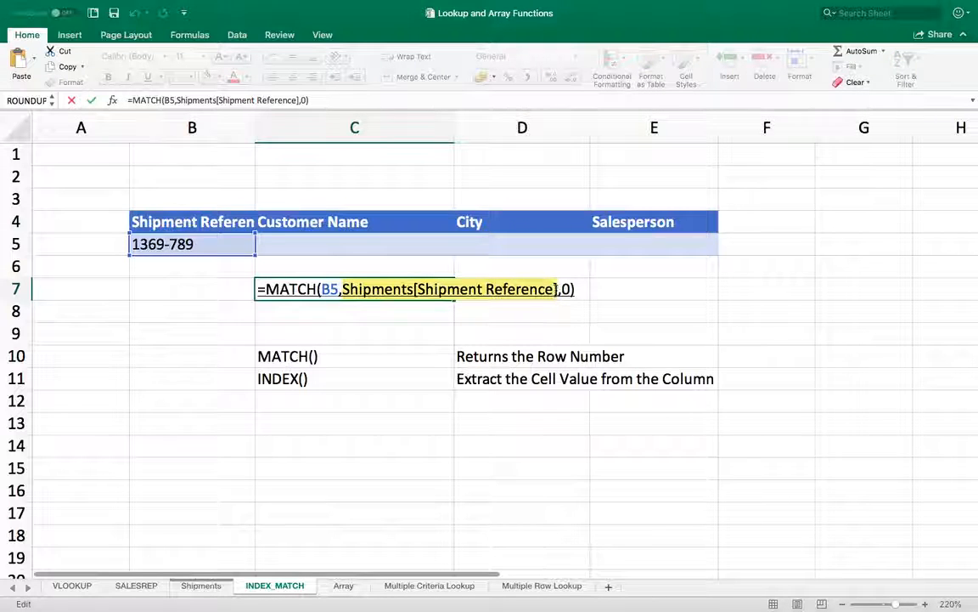
pyautogui.press('BackSpace')
pyautogui.write('IND')
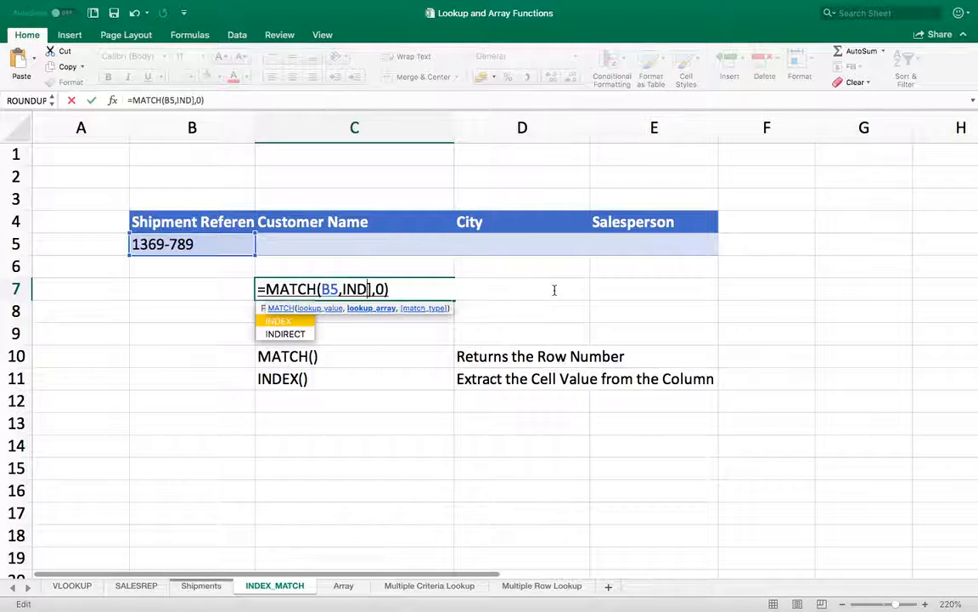
pyautogui.write('IRECT')
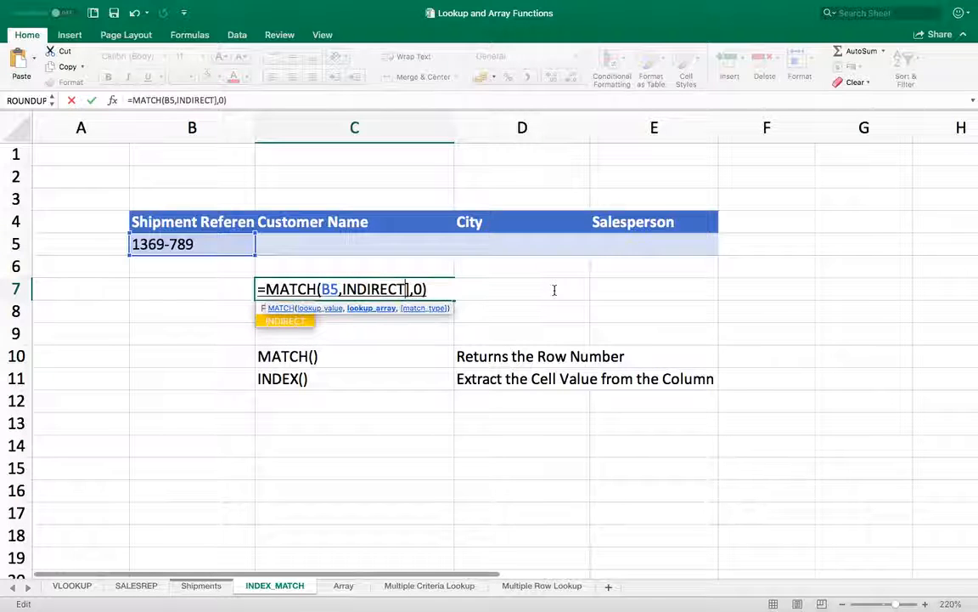
pyautogui.press('Delete')
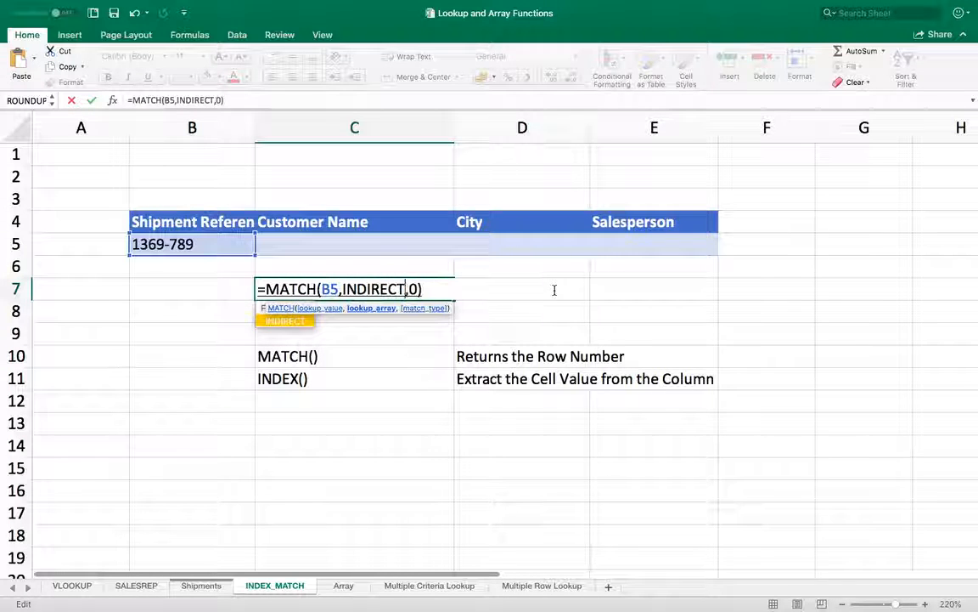
pyautogui.write('("SHI')
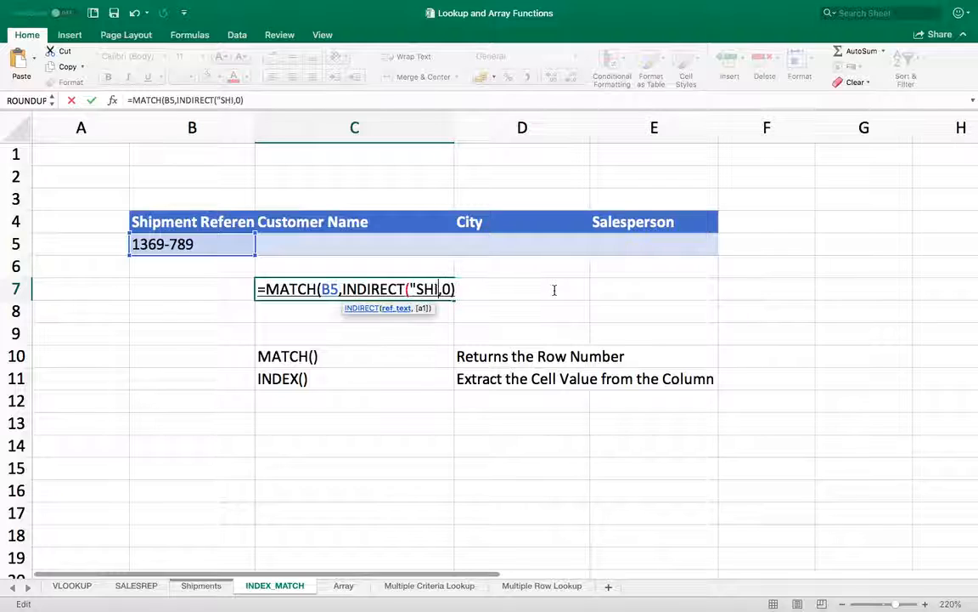
pyautogui.press('BackSpace')
pyautogui.press('BackSpace')
pyautogui.write('h')
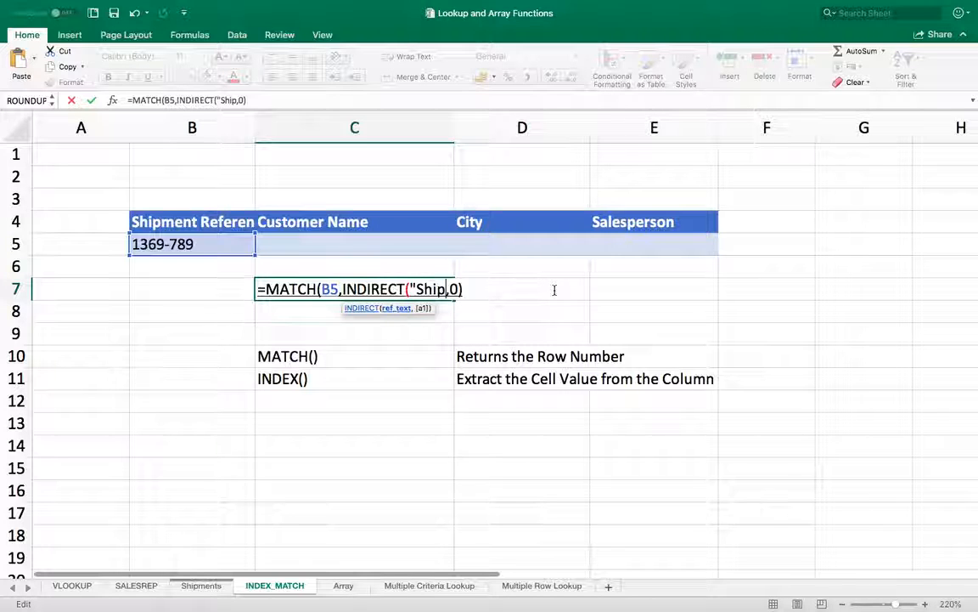
pyautogui.write('ments')
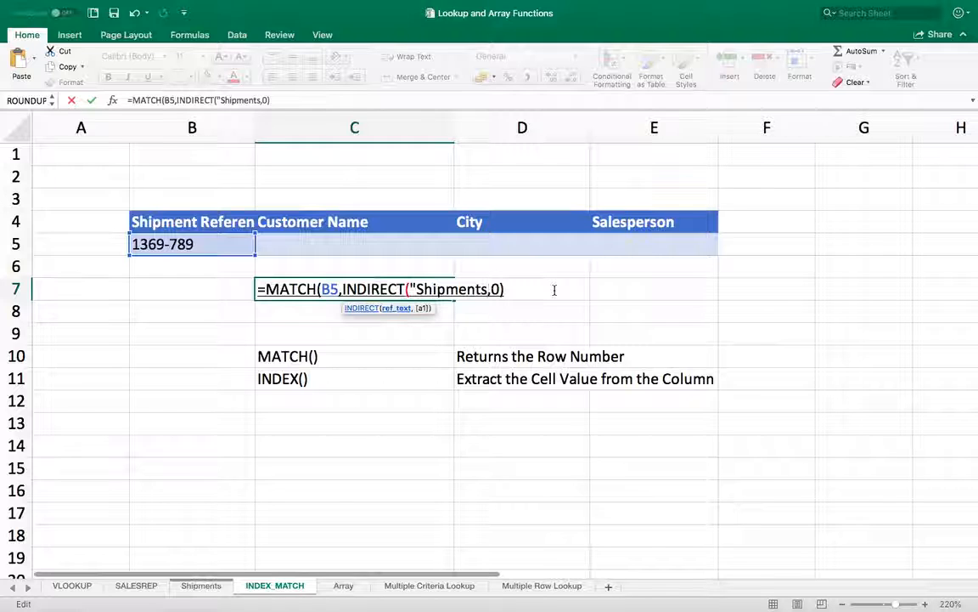
pyautogui.write('["')
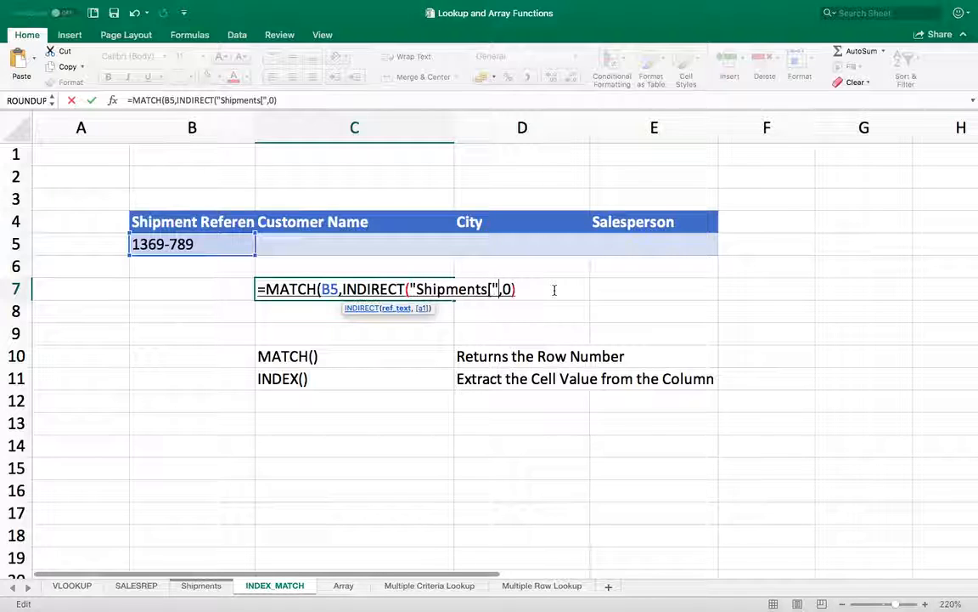
pyautogui.write('&')
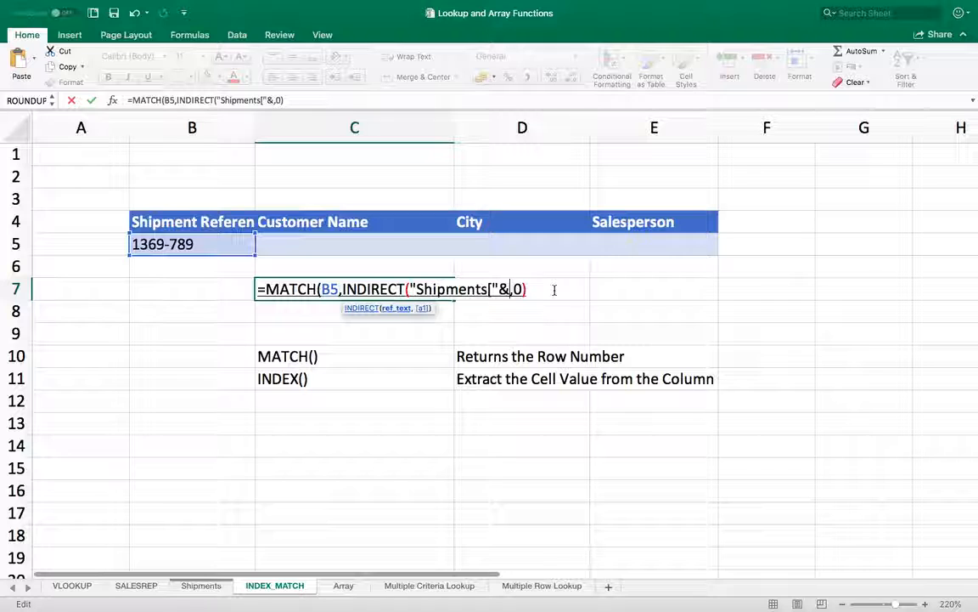
pyautogui.click(184, 220)
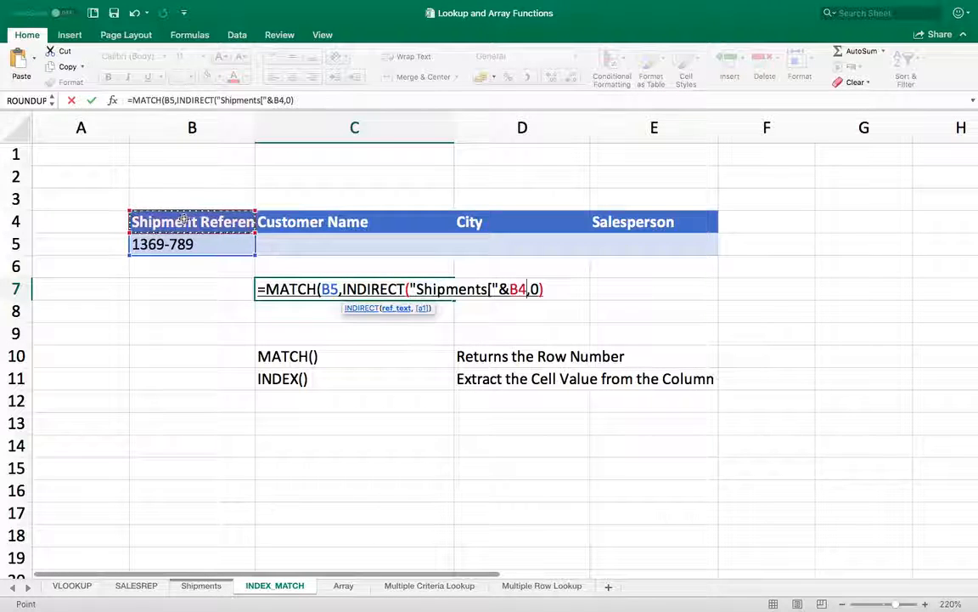
pyautogui.write('&')
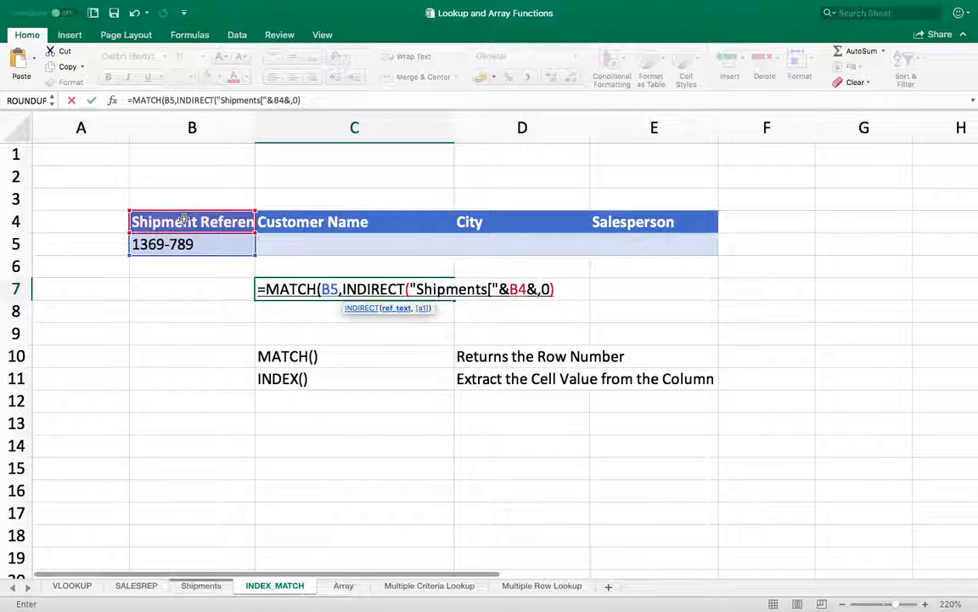
pyautogui.write('"')
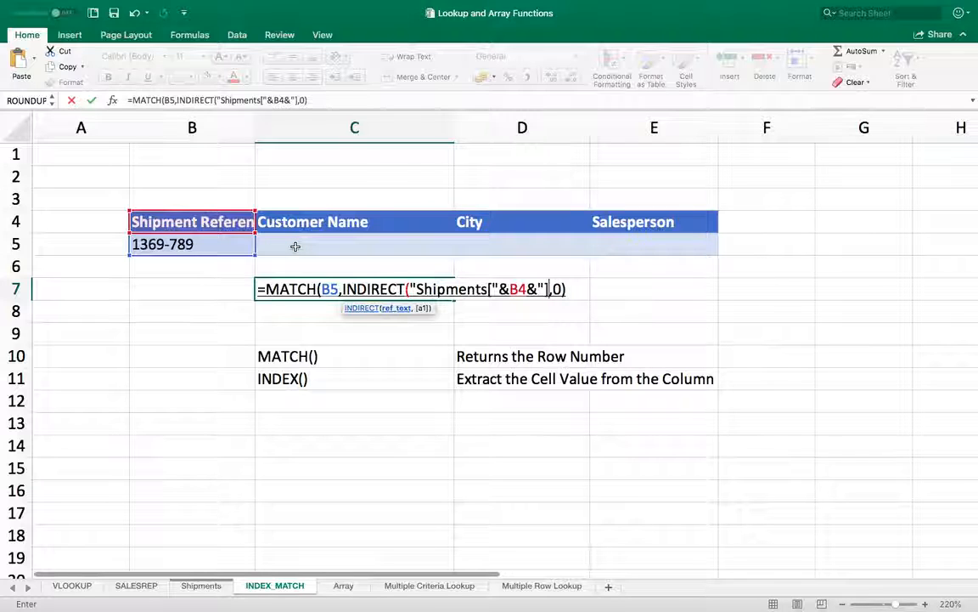
pyautogui.write(']"')
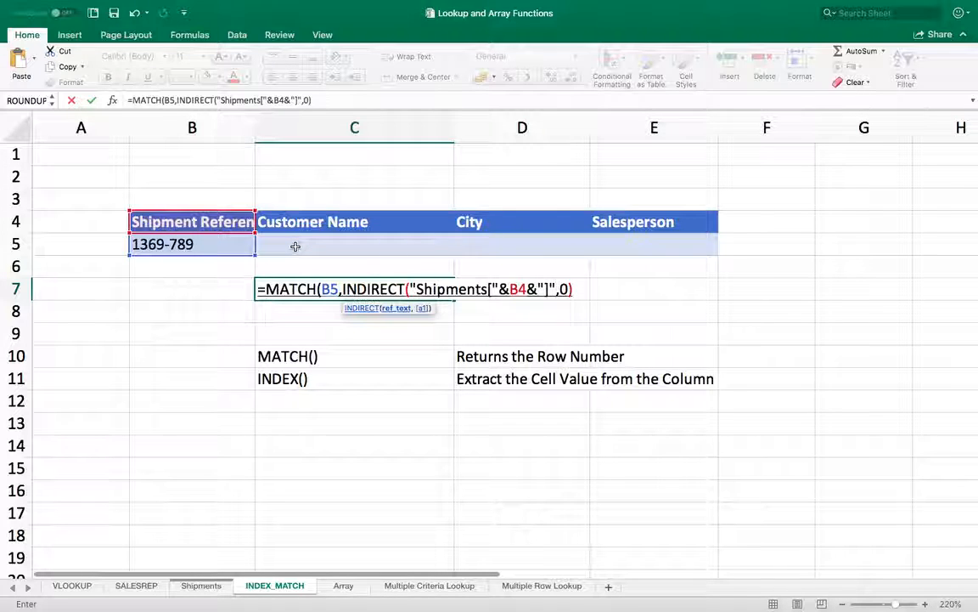
pyautogui.write(')')
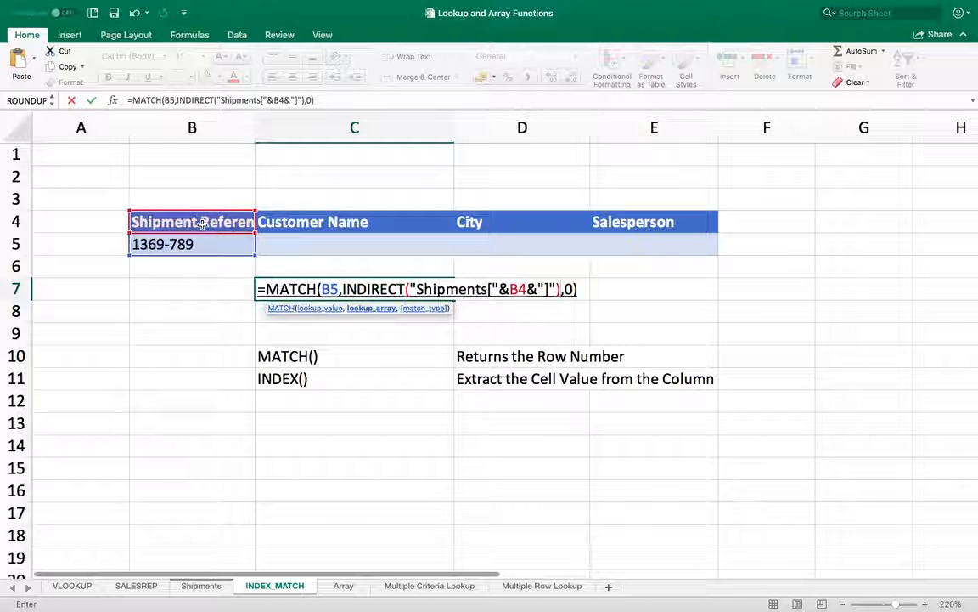
pyautogui.press('Return')
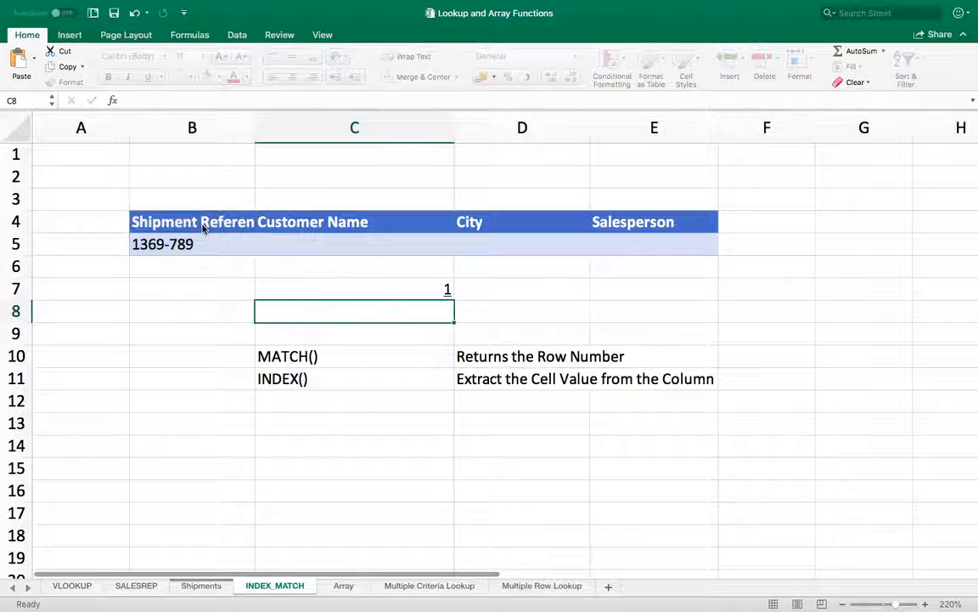
# - Set header B4 to Order ID and B5 to 1369, so C7 returns 1 again
pyautogui.press('Up')
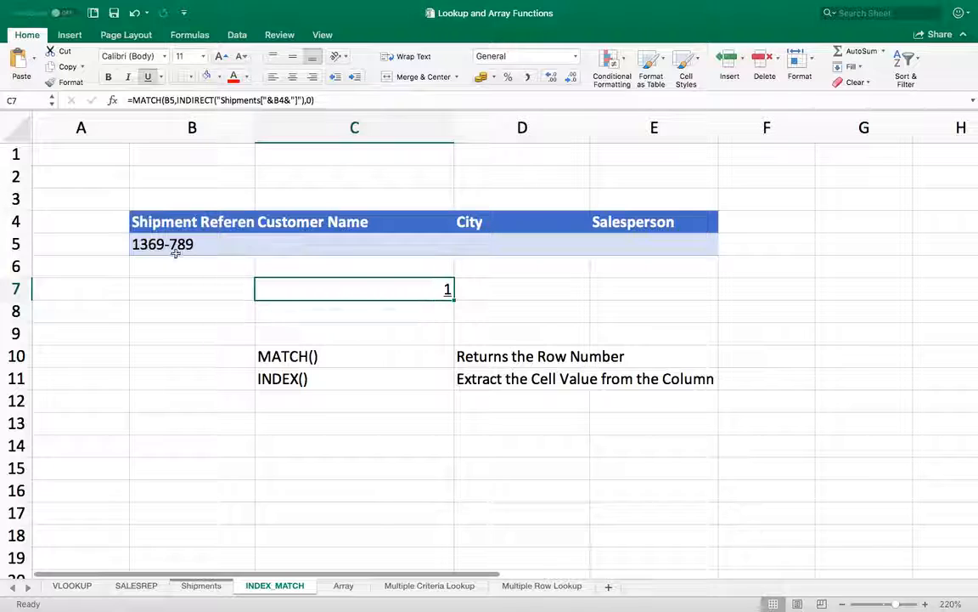
pyautogui.click(173, 244)
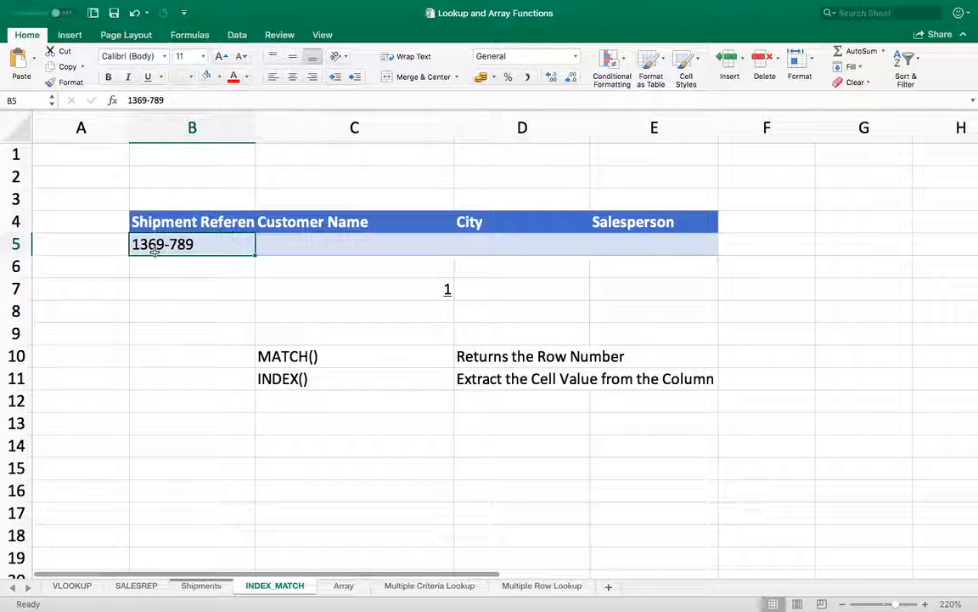
pyautogui.click(313, 289)
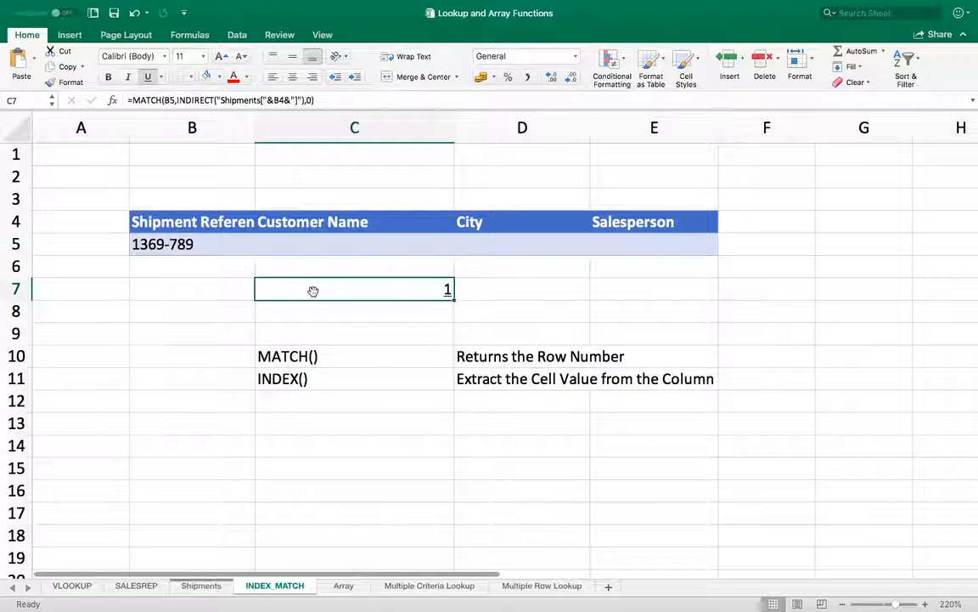
pyautogui.click(179, 222)
pyautogui.write('Order ID')
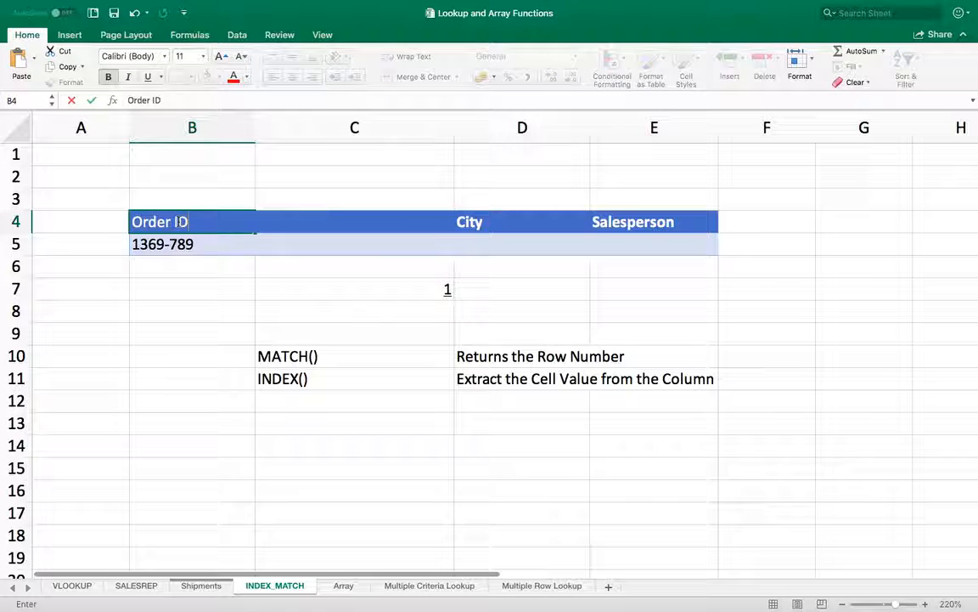
pyautogui.press('Return')
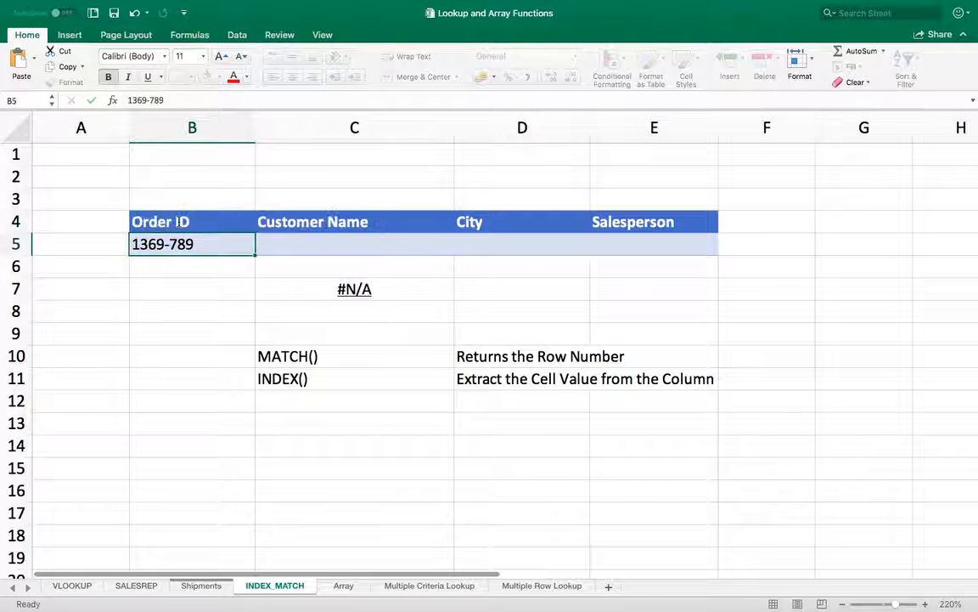
pyautogui.write('1369')
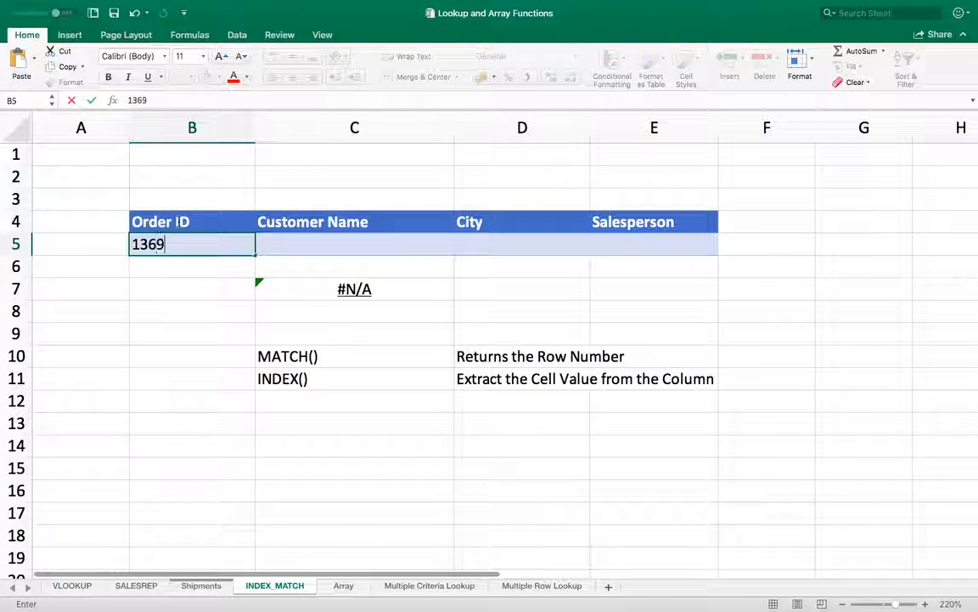
pyautogui.press('Return')
pyautogui.press('Right')
pyautogui.press('Down')
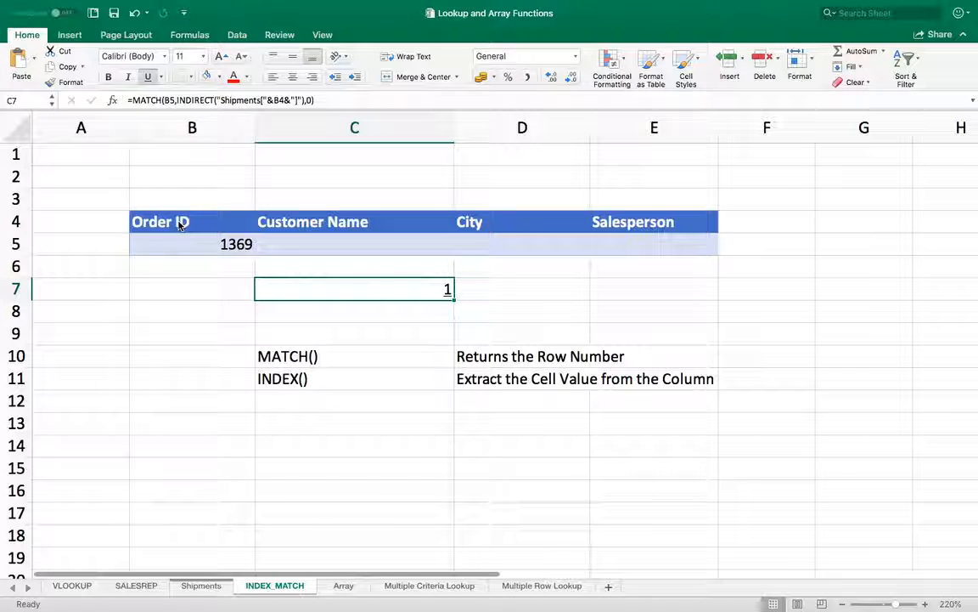
# - Prefix C7's formula with an apostrophe so it displays the MATCH formula as text
pyautogui.doubleClick(345, 287)
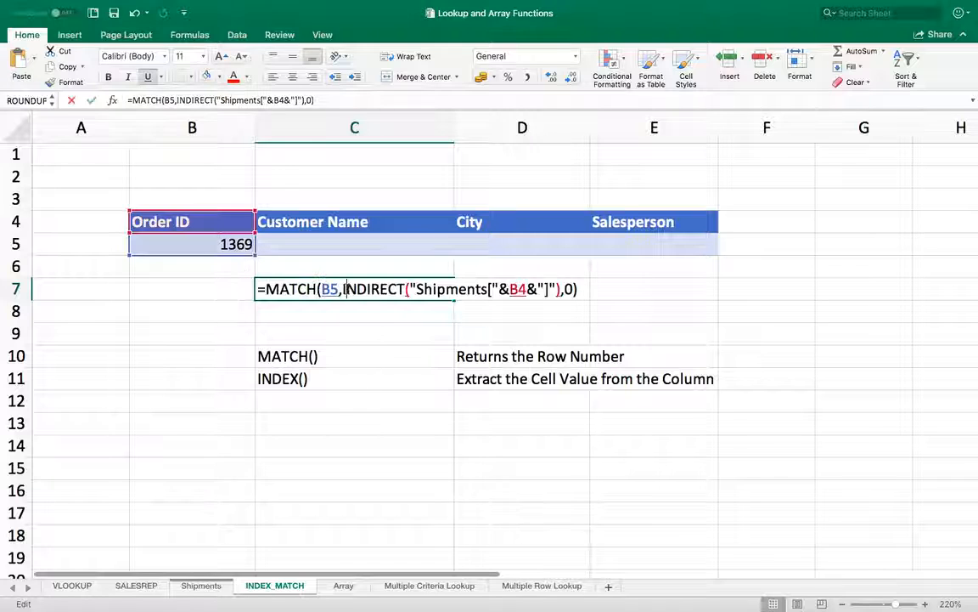
pyautogui.click(257, 287)
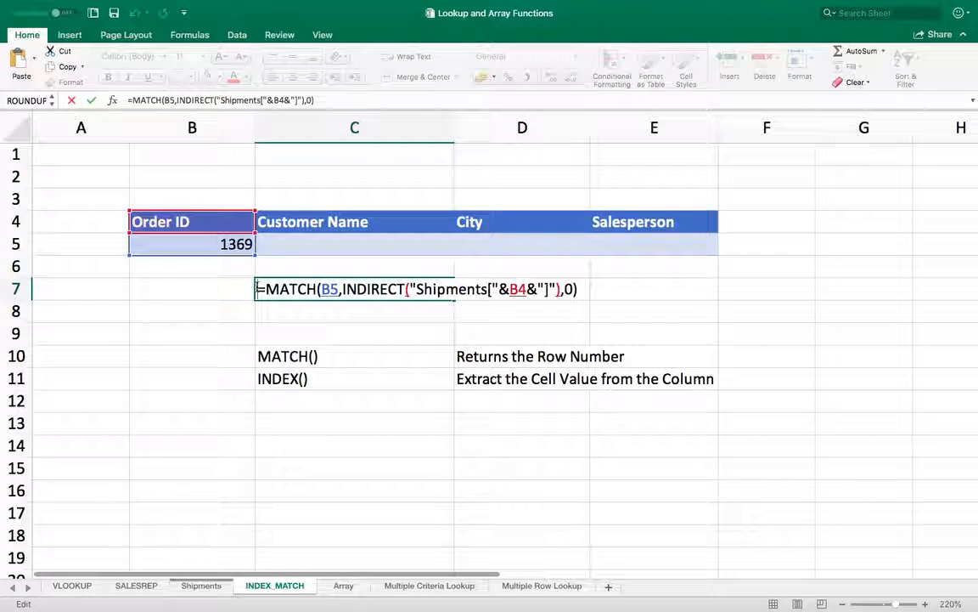
pyautogui.press('Return')
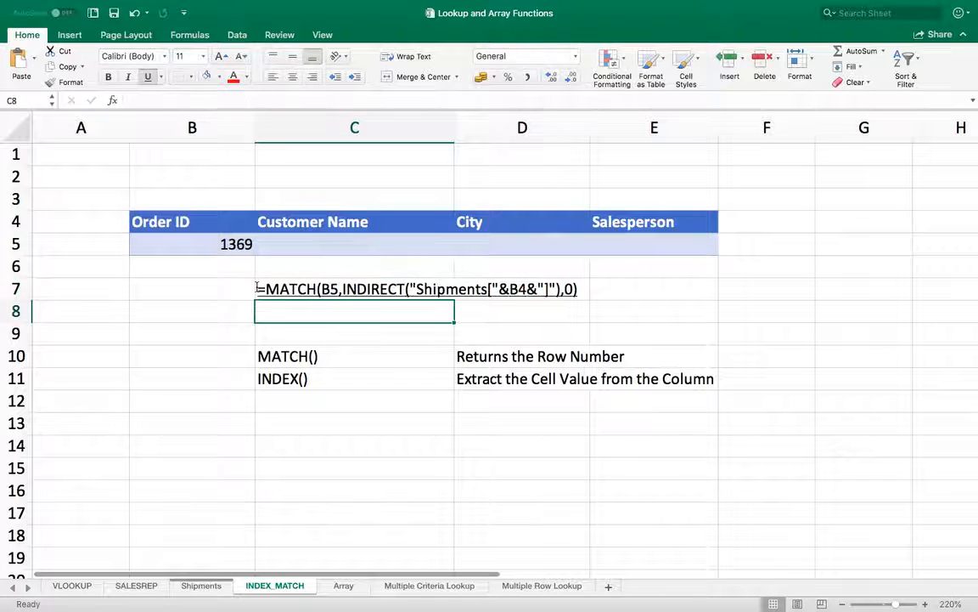
pyautogui.click(258, 287)
pyautogui.click(305, 319)
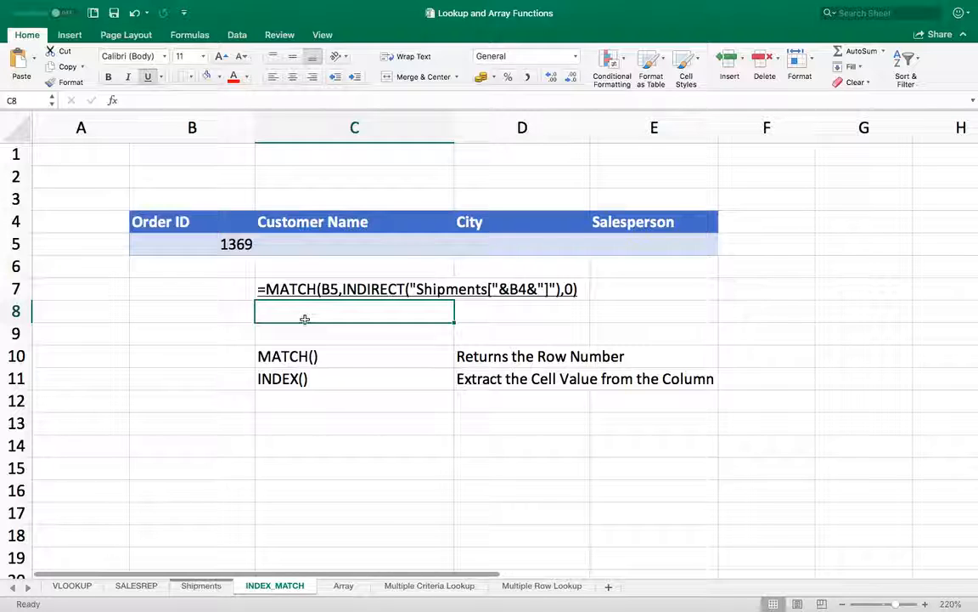
pyautogui.press('Up')
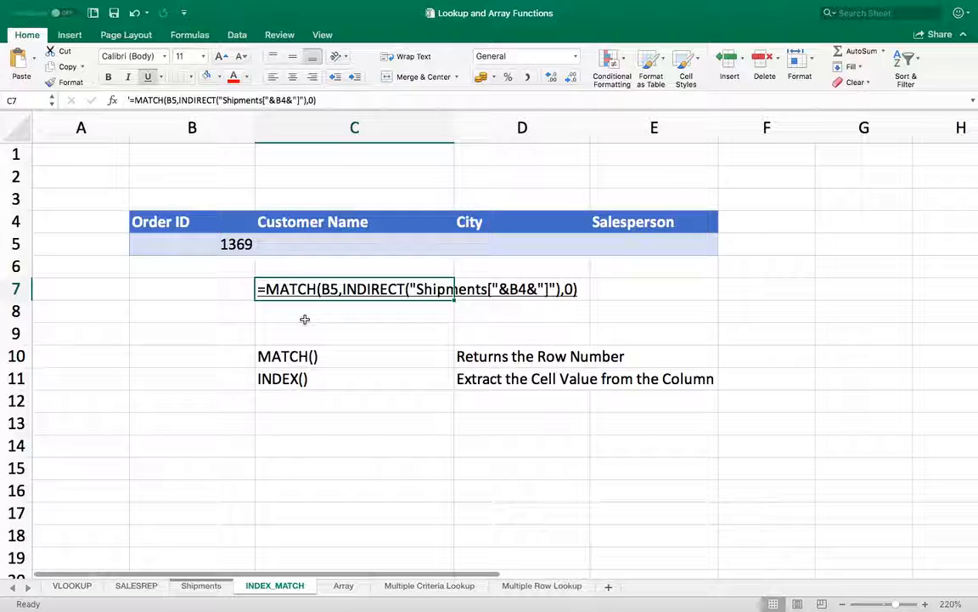
pyautogui.press('Down')
pyautogui.press('Down')
pyautogui.press('Down')
pyautogui.press('Down')
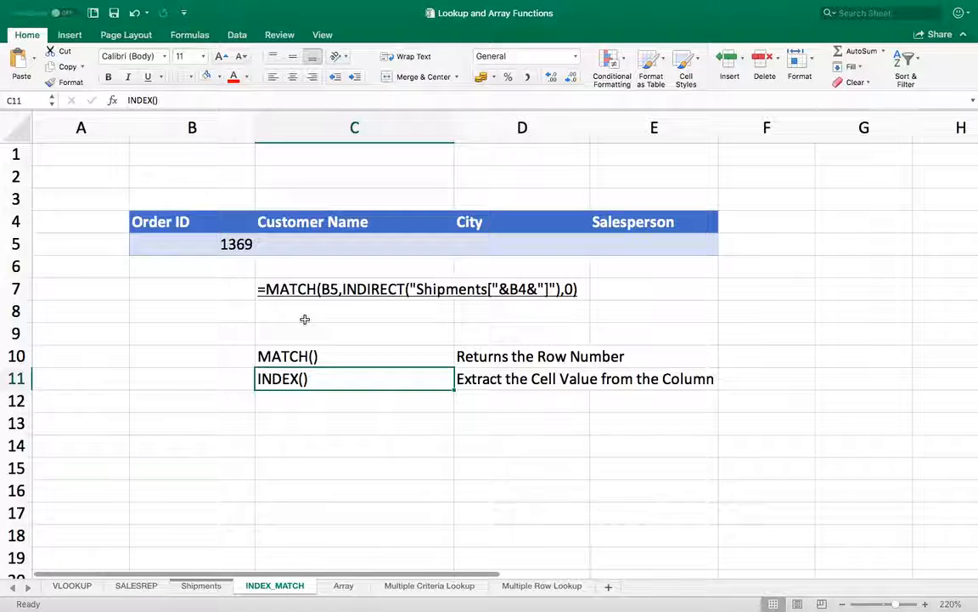
# - Start C5 as =INDEX(Shipments,1,COLUMN(INDIRECT("Shipments... for the Customer Name lookup
pyautogui.press('Up')
pyautogui.press('Up')
pyautogui.press('Up')
pyautogui.press('Up')
pyautogui.press('Up')
pyautogui.press('Up')
pyautogui.write('=')
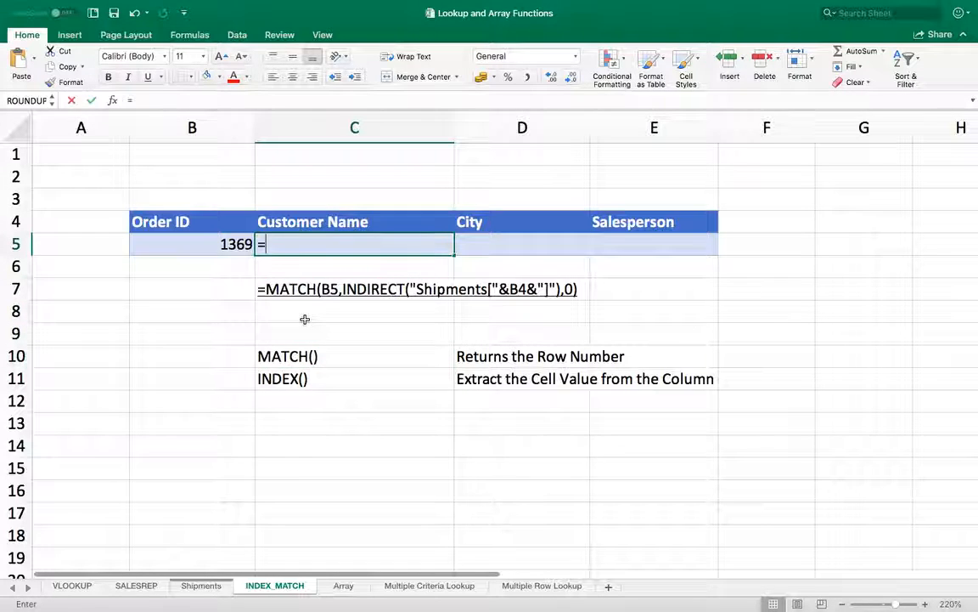
pyautogui.write('INDEX')
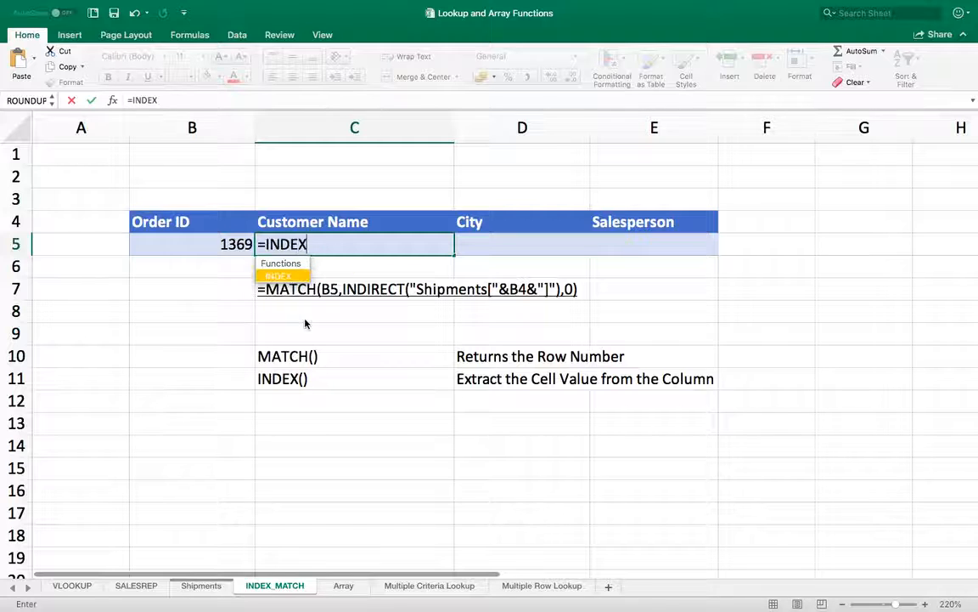
pyautogui.write('(')
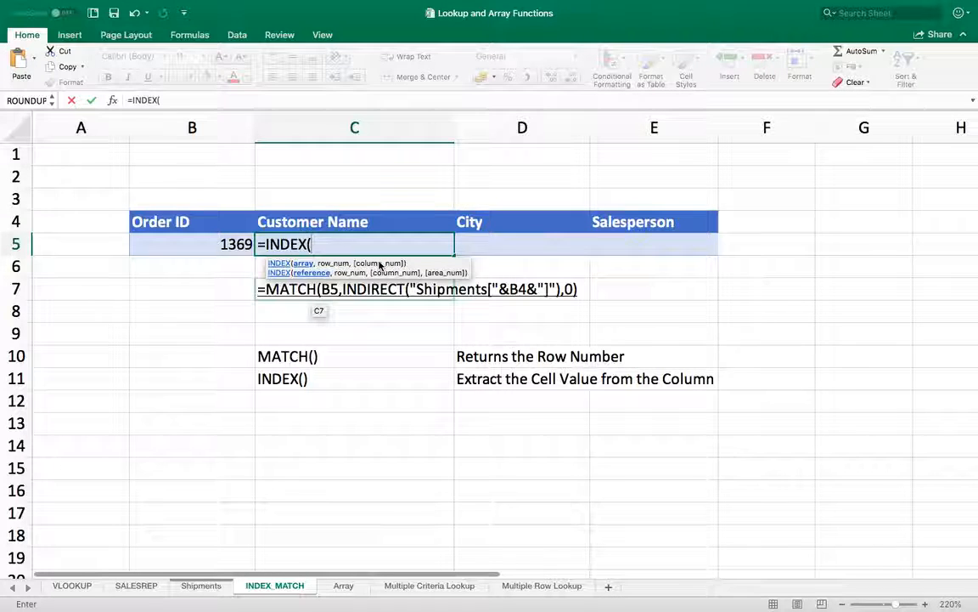
pyautogui.write('Sh')
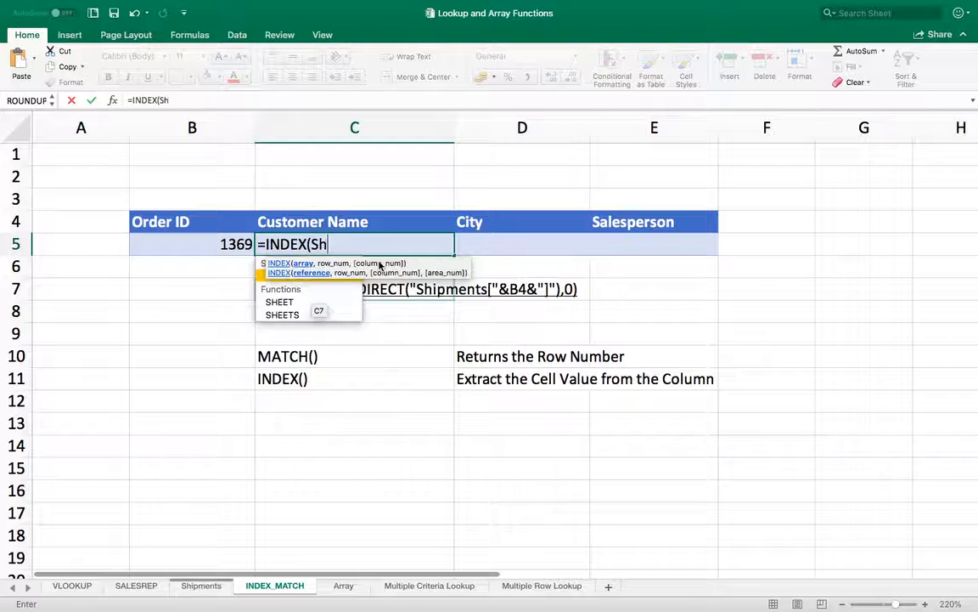
pyautogui.write('ipments,')
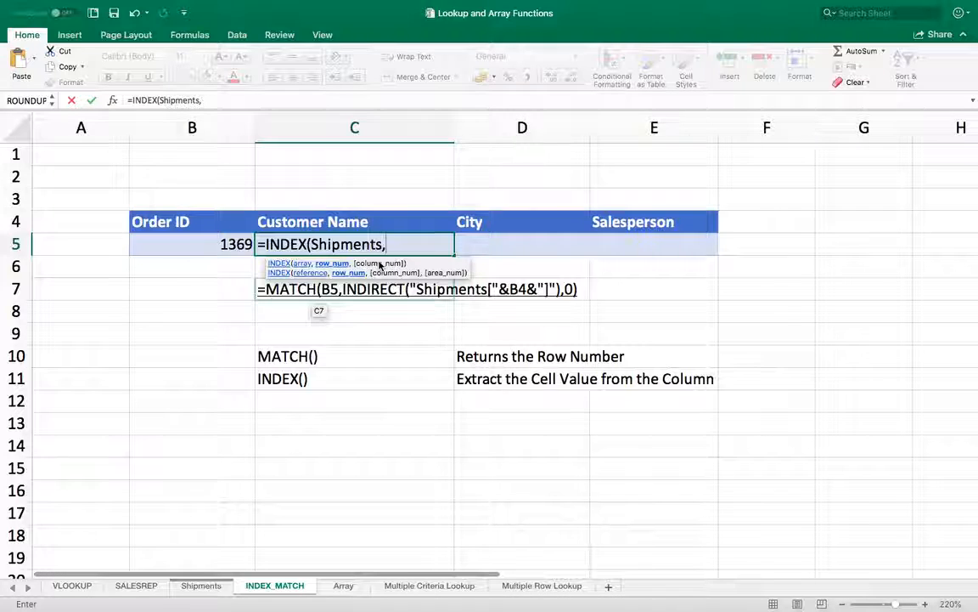
pyautogui.write('1')
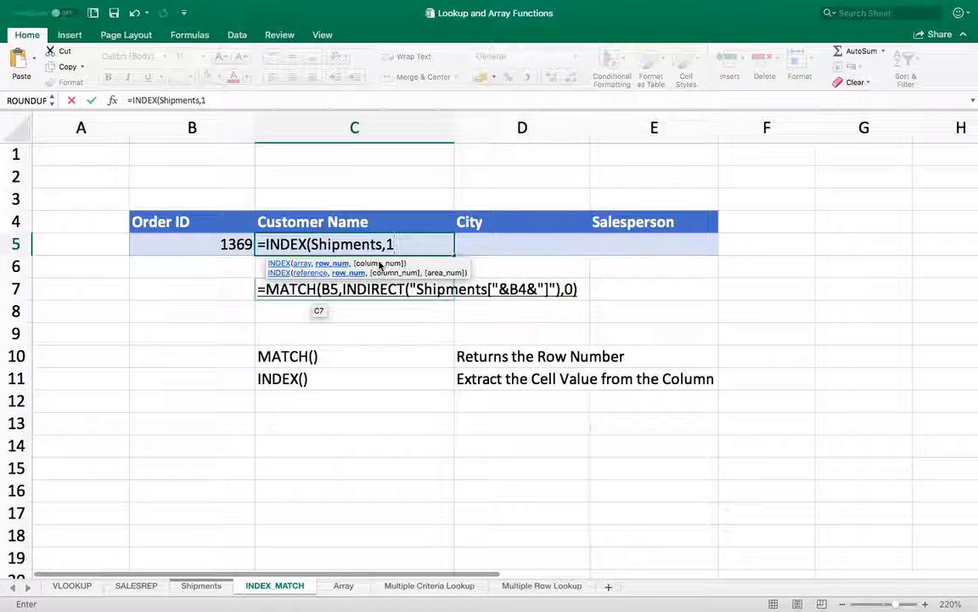
pyautogui.write(',')
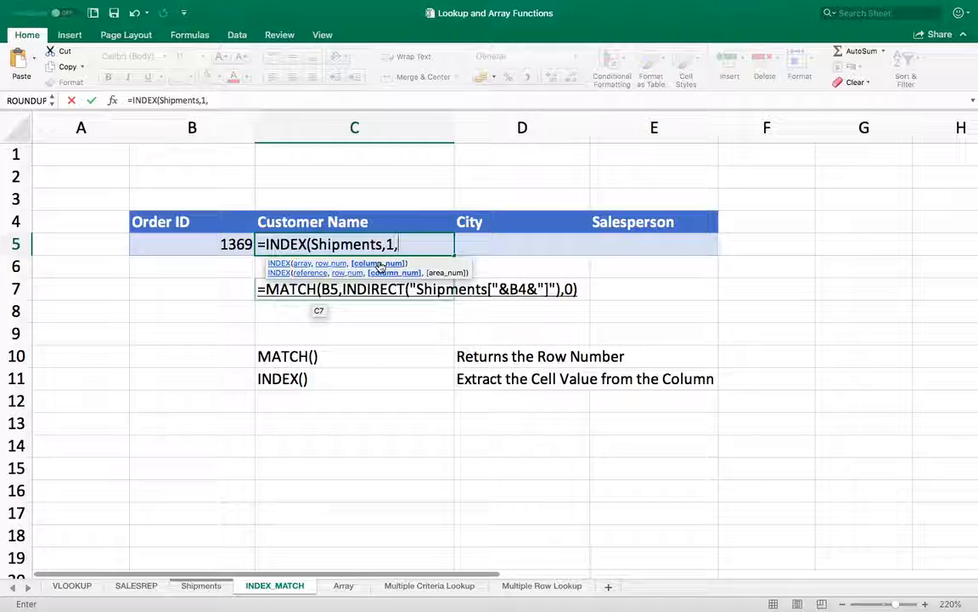
pyautogui.write('IN')
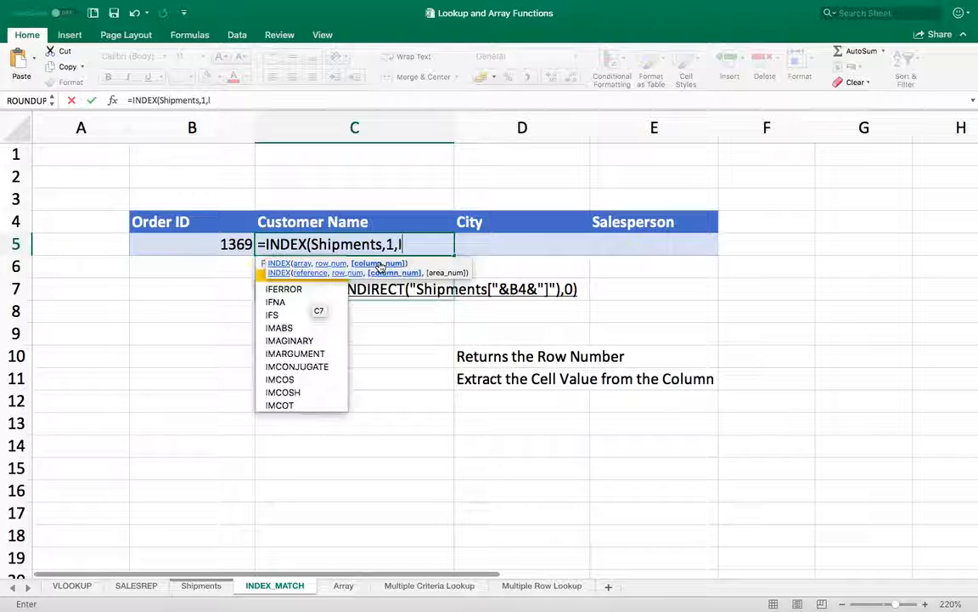
pyautogui.press('BackSpace')
pyautogui.press('BackSpace')
pyautogui.write('C')
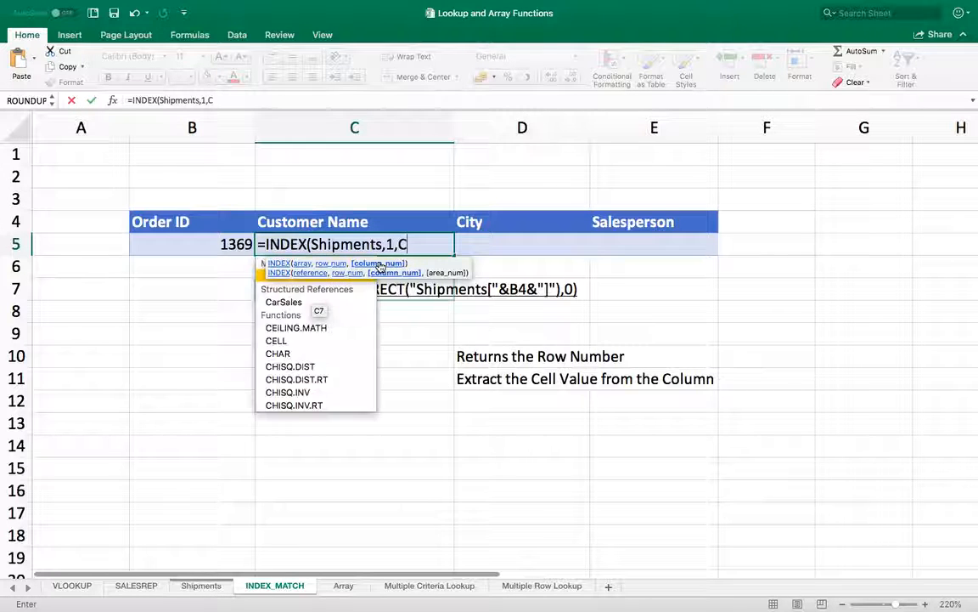
pyautogui.write('OLUMN(IND')
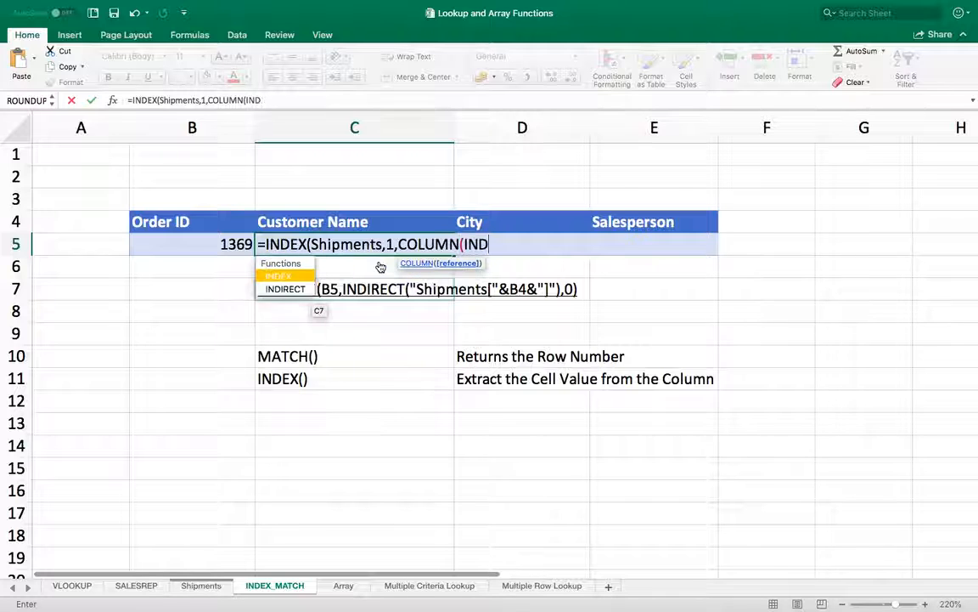
pyautogui.write('IRECT("SHIP')
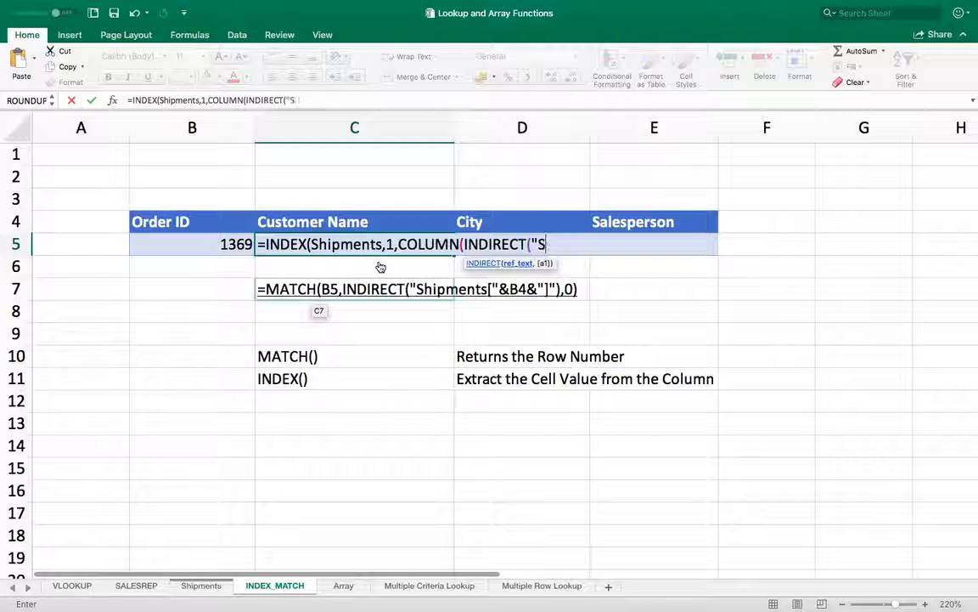
pyautogui.press('BackSpace')
pyautogui.press('BackSpace')
pyautogui.press('BackSpace')
pyautogui.write('hipments')
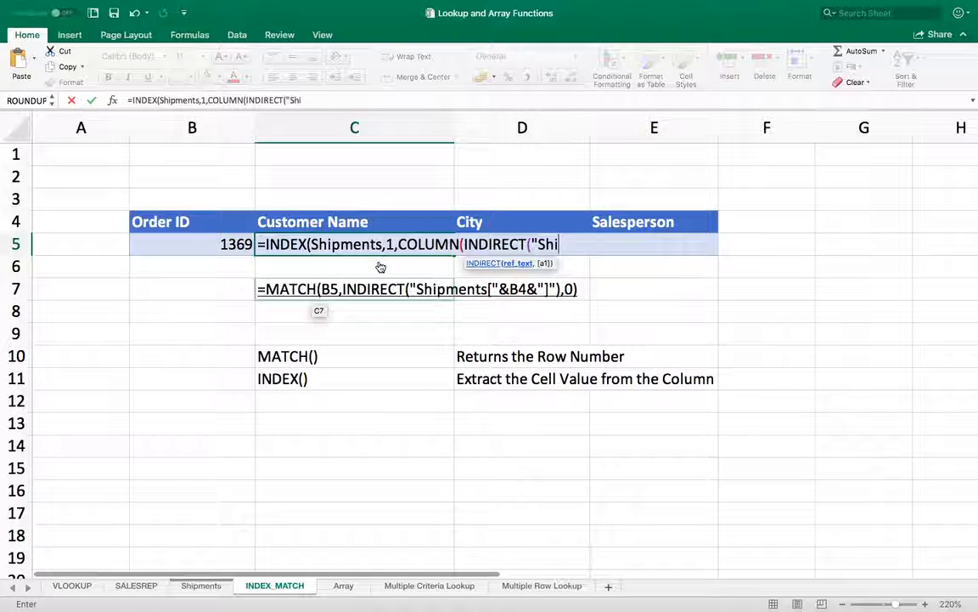
pyautogui.write('"')
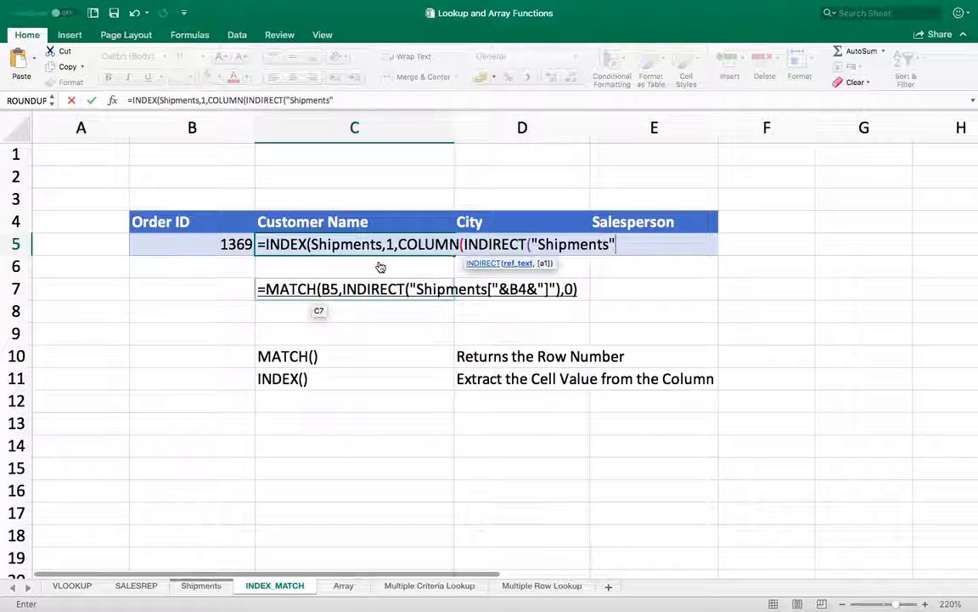
pyautogui.write('&')
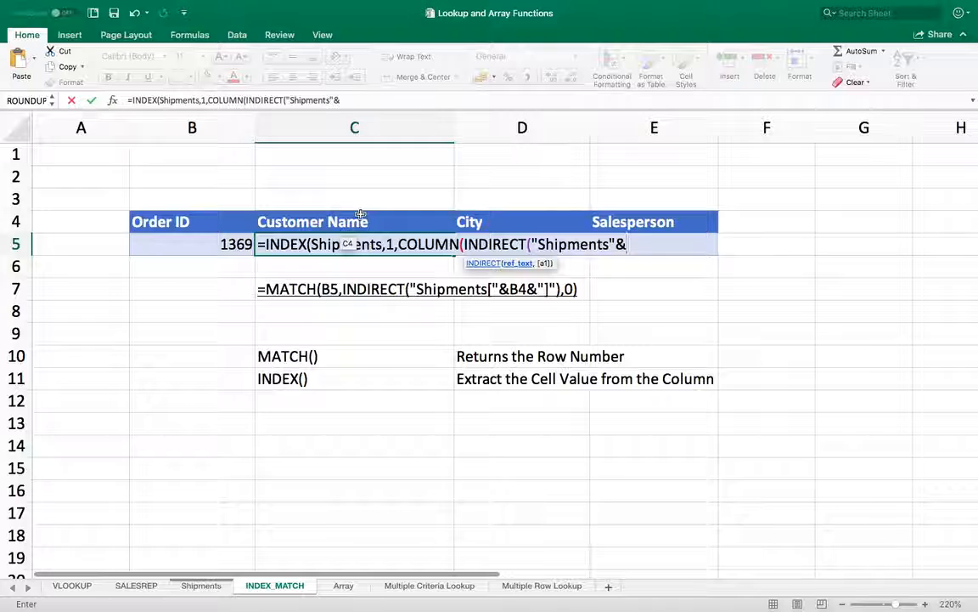
# - Finish the column reference with header C4 and close the brackets, returning Company AA
pyautogui.press('Left')
pyautogui.press('BackSpace')
pyautogui.press('BackSpace')
pyautogui.press('BackSpace')
pyautogui.press('BackSpace')
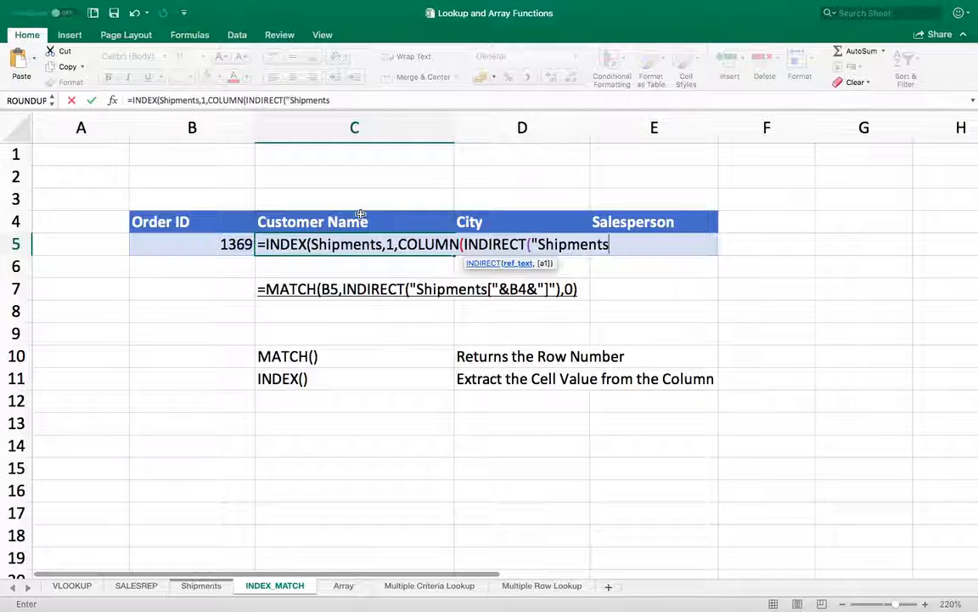
pyautogui.write('["&')
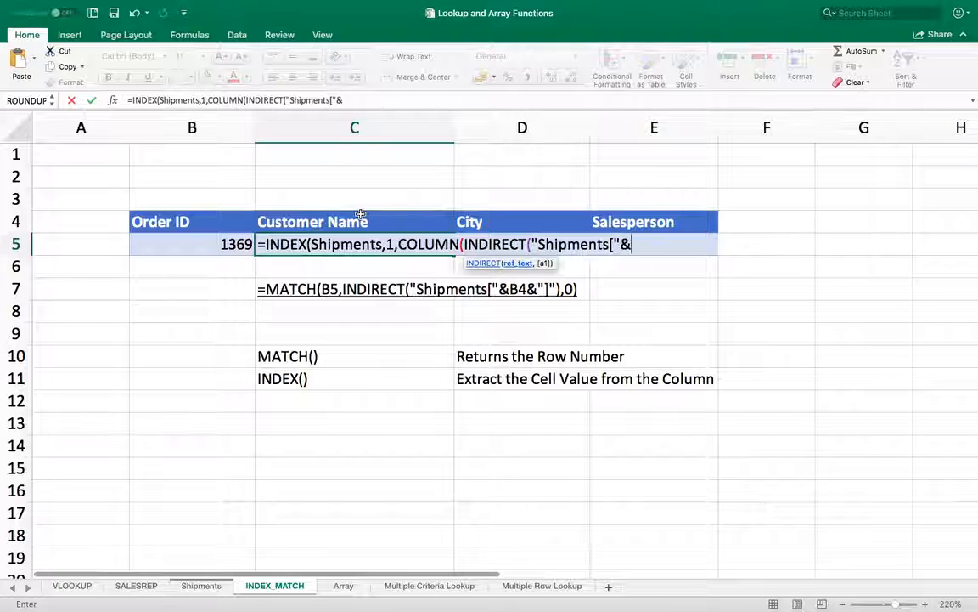
pyautogui.click(356, 220)
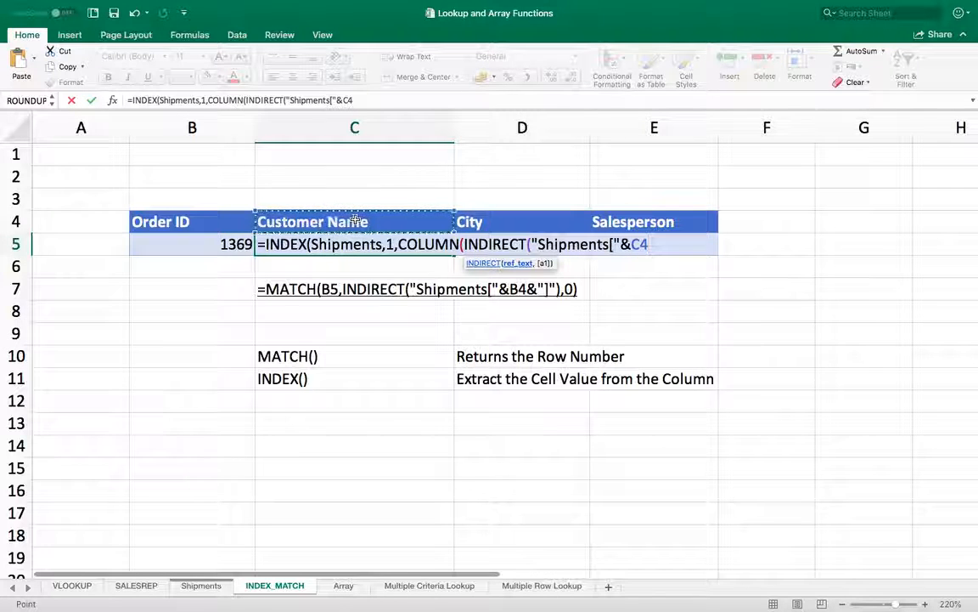
pyautogui.write('&')
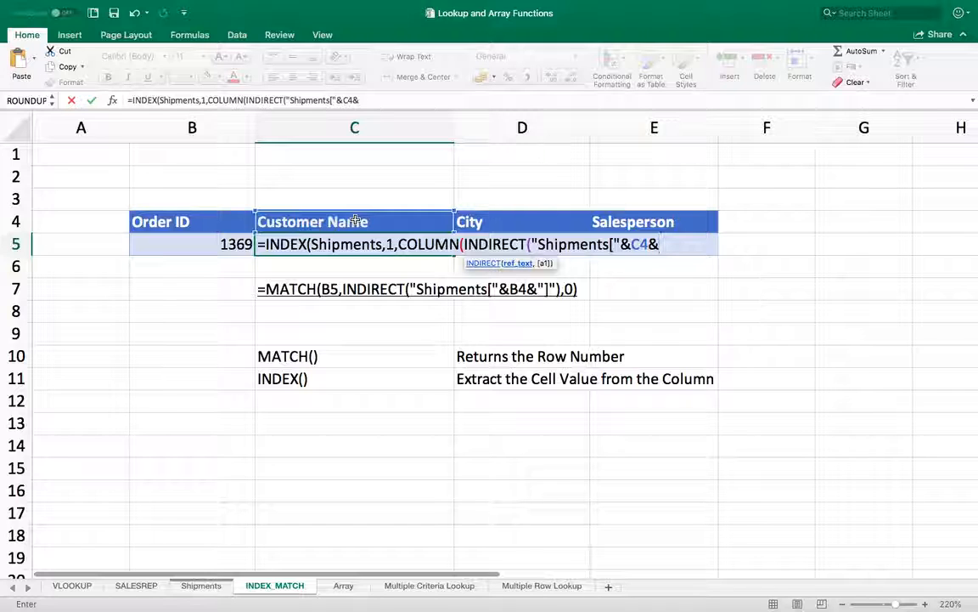
pyautogui.write('"]"')
pyautogui.write(')')
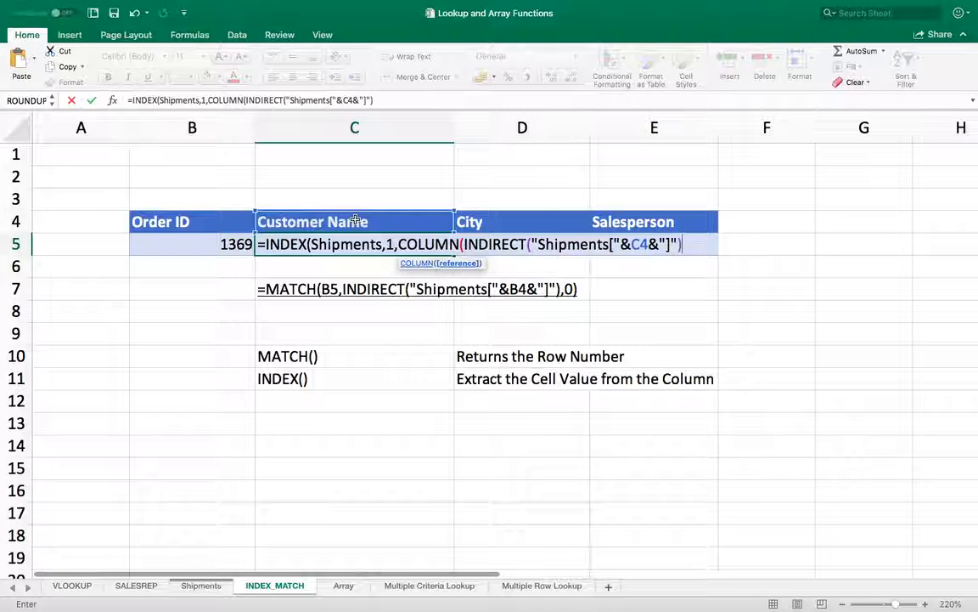
pyautogui.write(')')
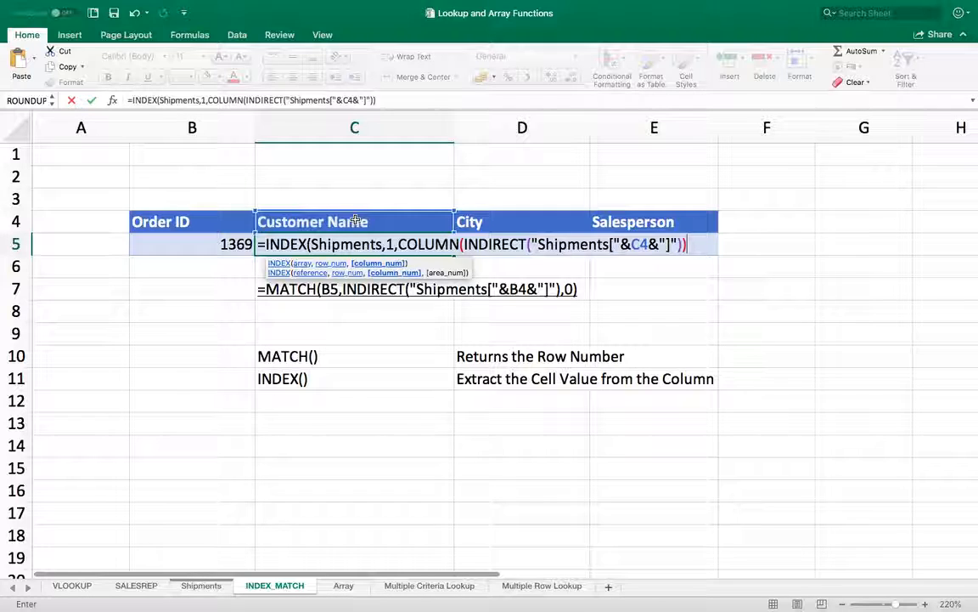
pyautogui.write(')')
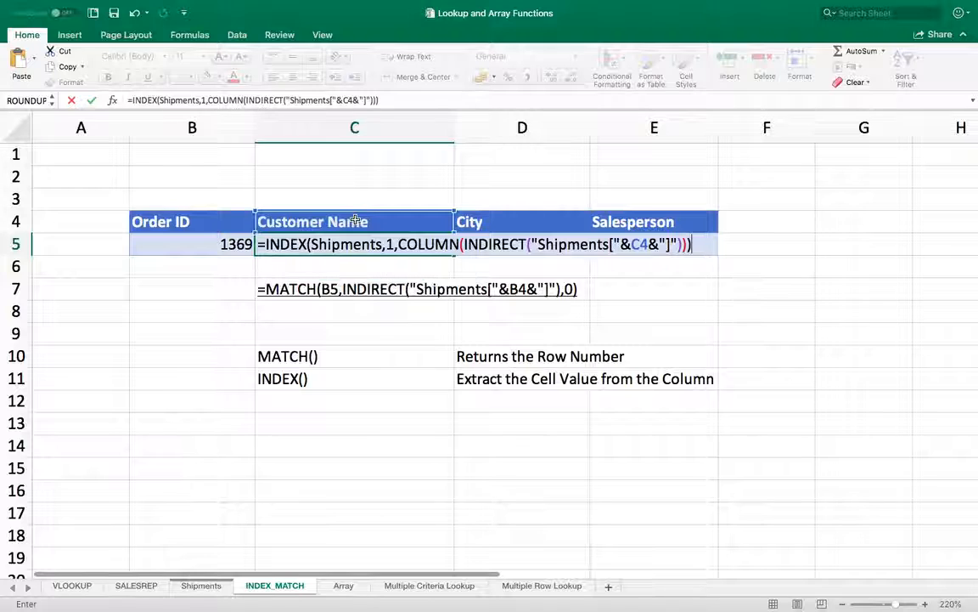
pyautogui.press('Return')
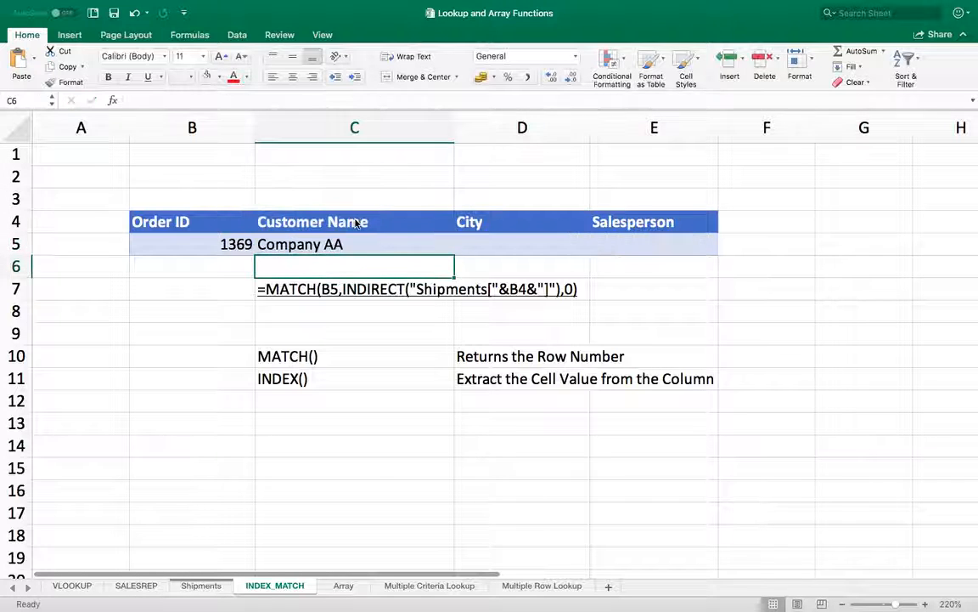
# - Fill the C5 INDEX formula across D5:E5, giving Las Vegas under City
pyautogui.press('Up')
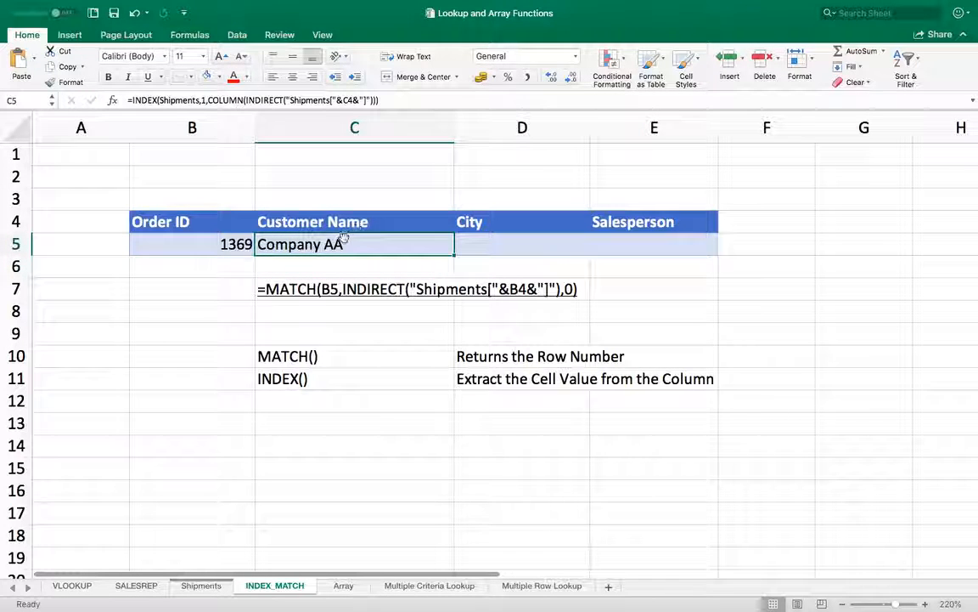
pyautogui.click(212, 245)
pyautogui.click(315, 246)
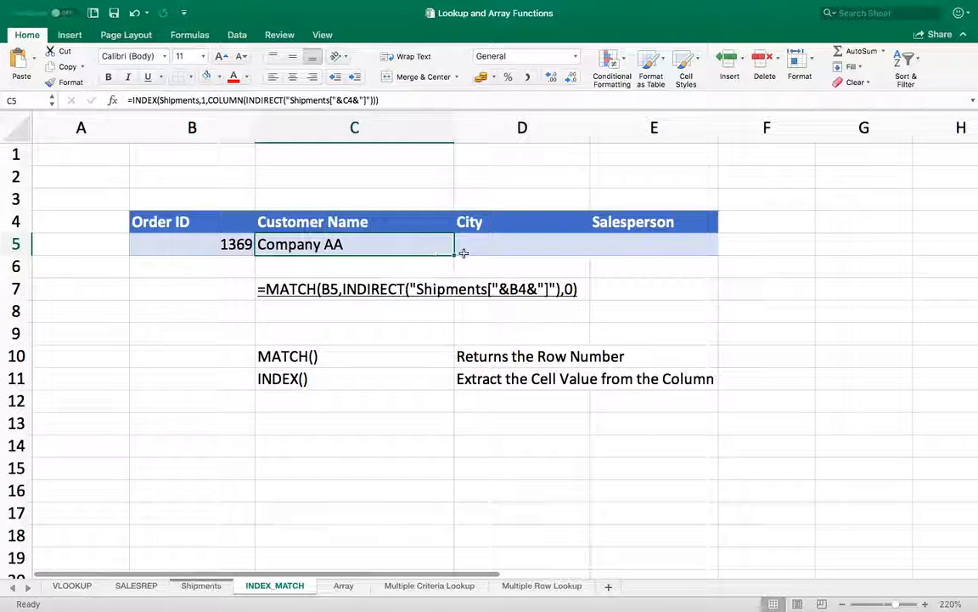
pyautogui.moveTo(455, 253); pyautogui.dragTo(658, 257)
pyautogui.click(650, 270)
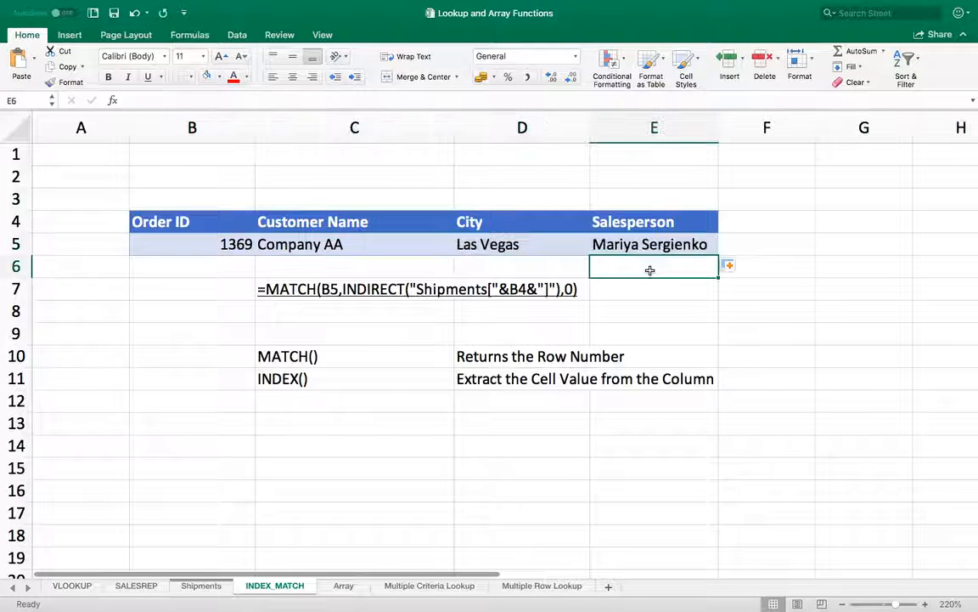
# - Rename the E4 heading from Salesperson to Address, so E5 shows 789 27th Street
pyautogui.press('Up')
pyautogui.press('Up')
pyautogui.write('ddr')
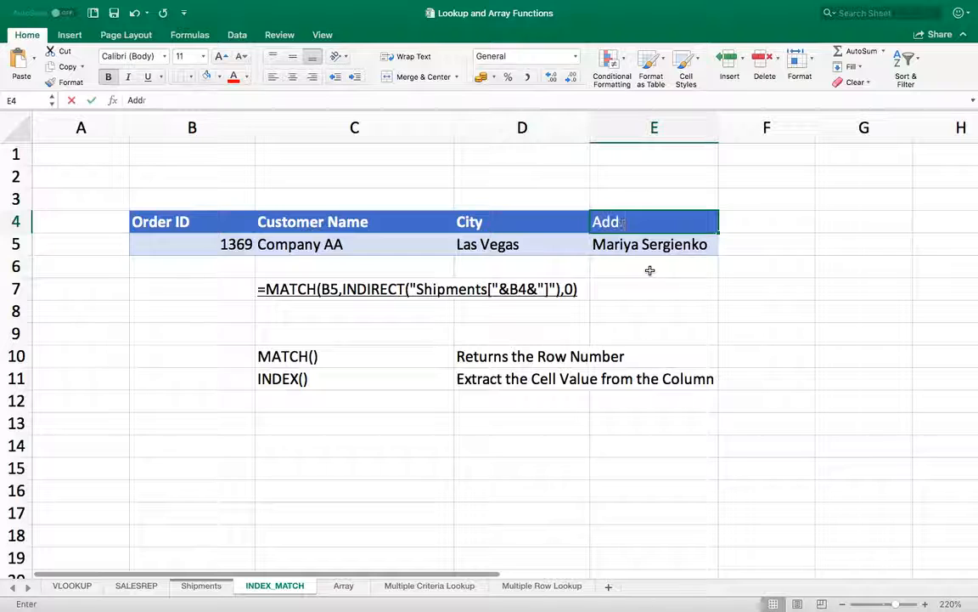
pyautogui.write('ess')
pyautogui.press('Return')
pyautogui.press('Up')
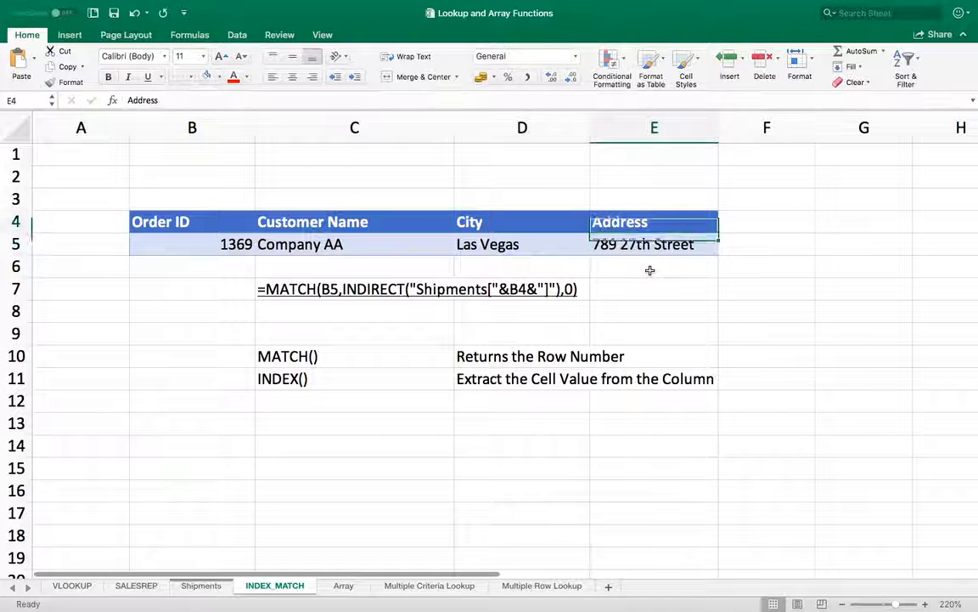
pyautogui.press('Down')
pyautogui.press('Left')
pyautogui.press('Left')
pyautogui.press('Left')
pyautogui.press('Right')
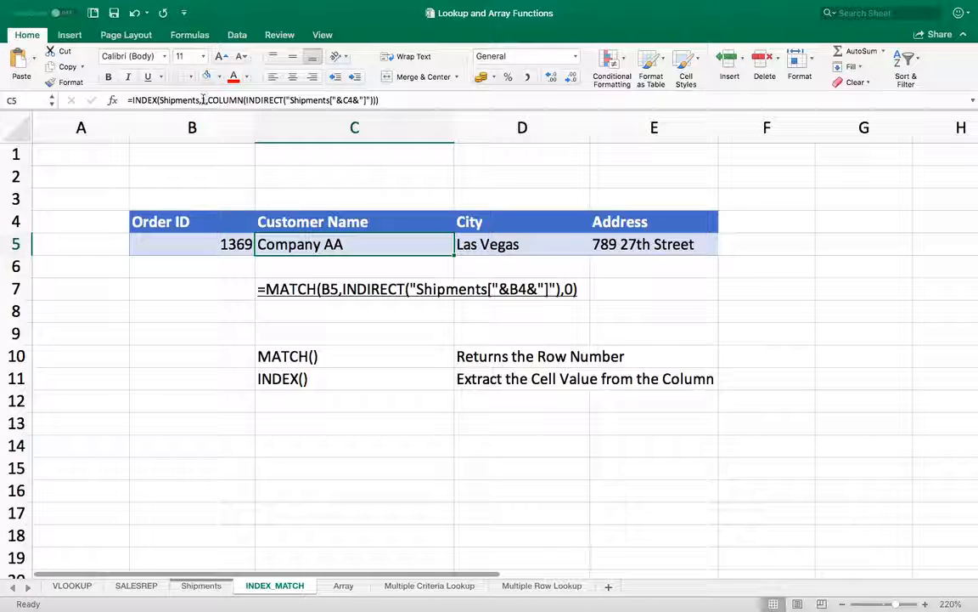
# - Copy the MATCH(B5,INDIRECT("Shipments["&B4&"]"),0) expression from the text in C7
pyautogui.click(299, 297)
pyautogui.doubleClick(259, 289)
pyautogui.write("'")
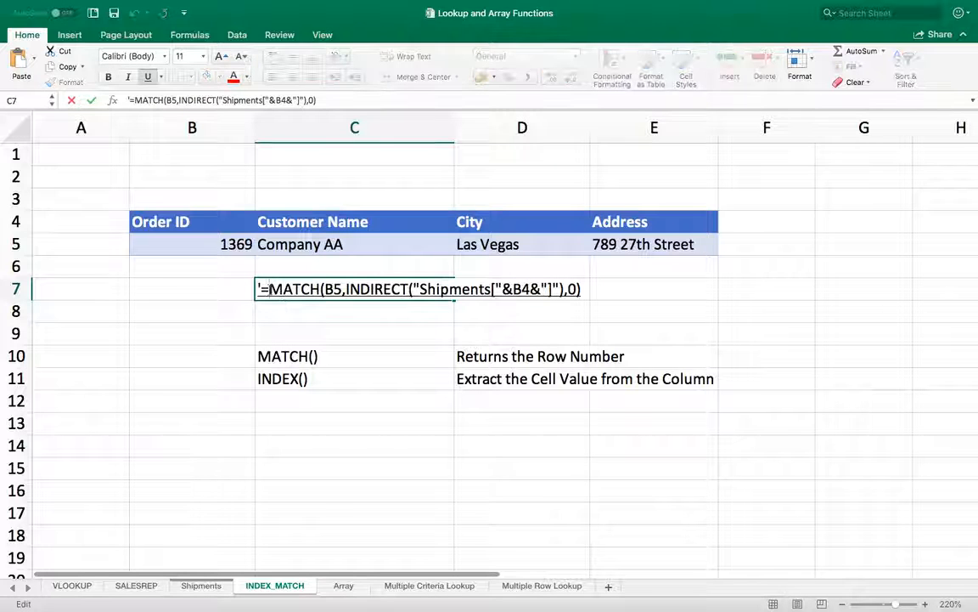
pyautogui.moveTo(269, 289); pyautogui.dragTo(585, 289)
pyautogui.press('super+c')
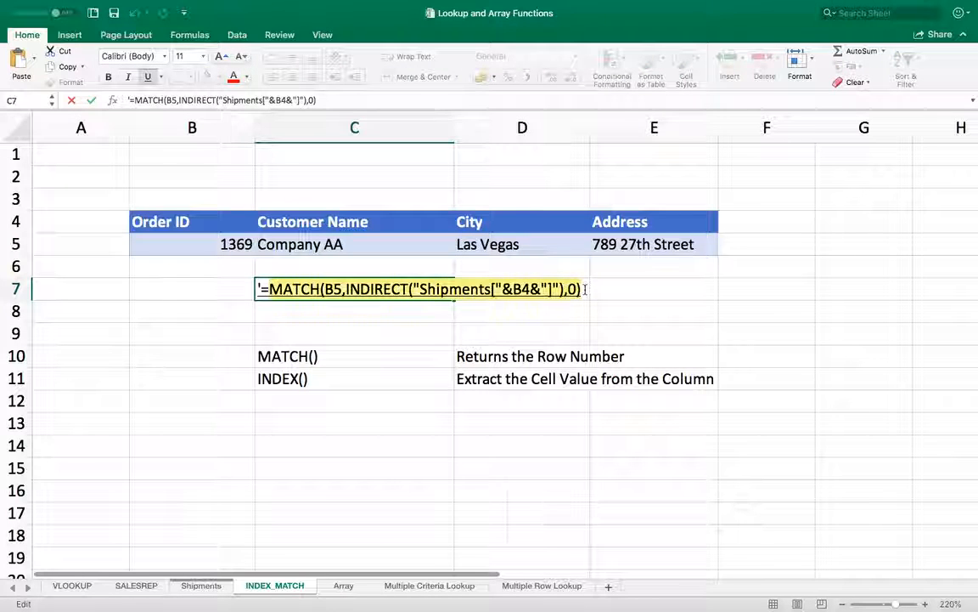
pyautogui.press('Return')
pyautogui.press('Up')
pyautogui.press('Up')
pyautogui.press('Up')
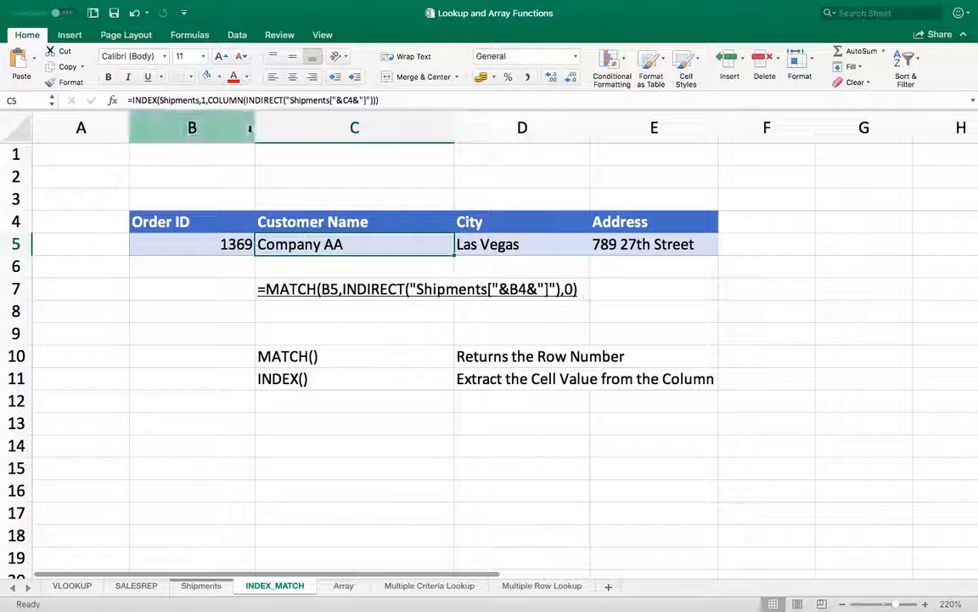
# - Paste it over the fixed row 1 in C5's INDEX formula, still returning Company AA
pyautogui.doubleClick(327, 244)
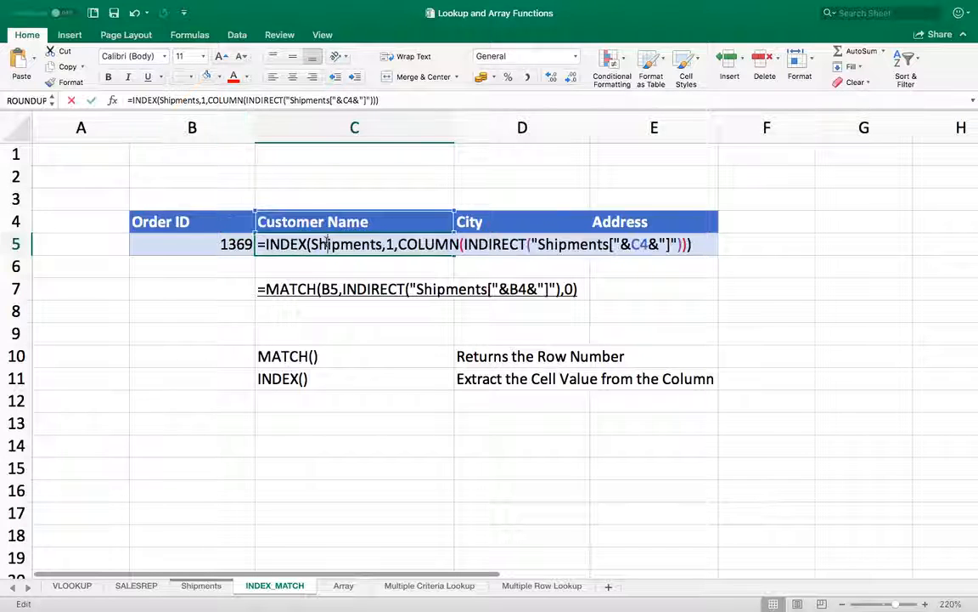
pyautogui.click(386, 243)
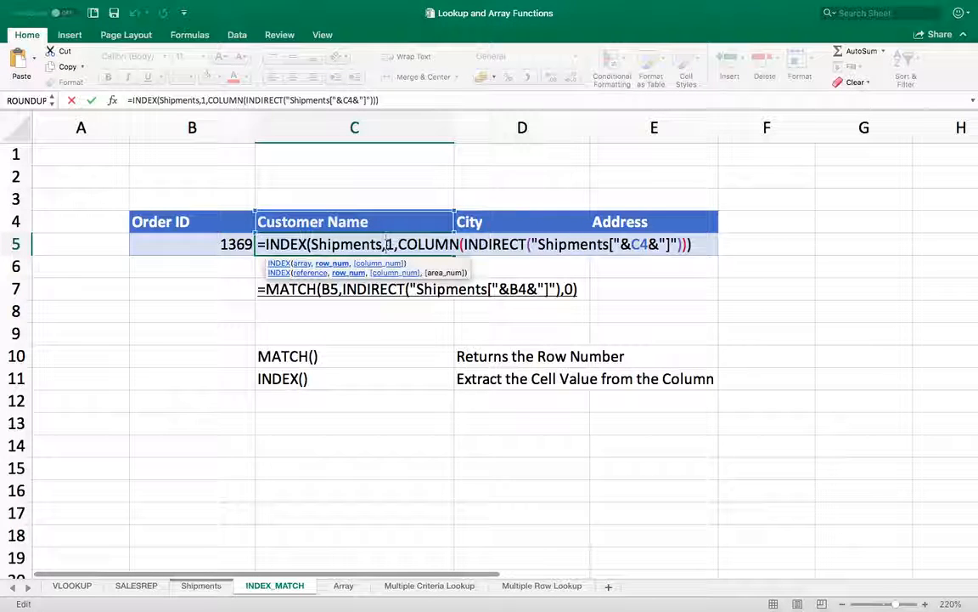
pyautogui.press('super+v')
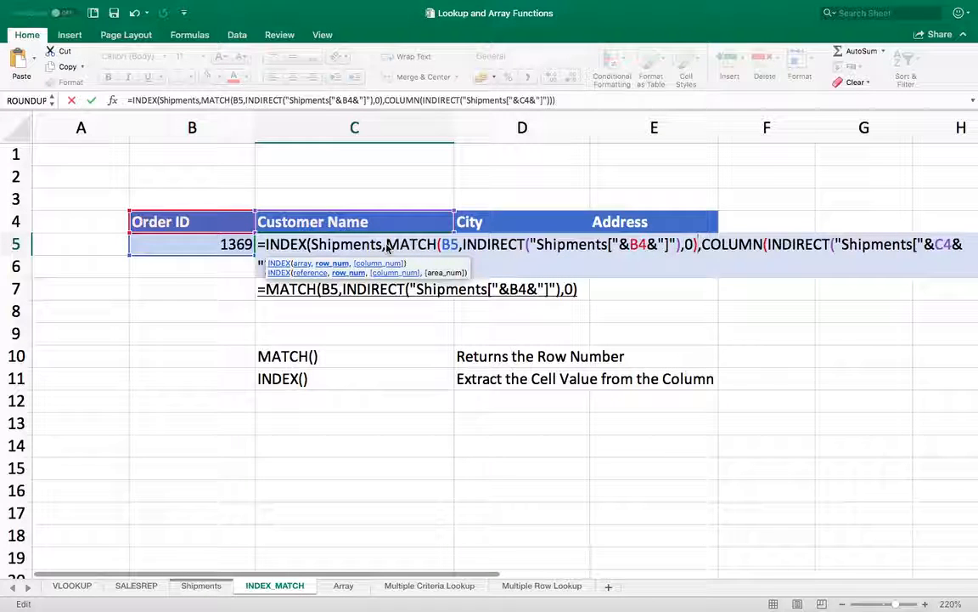
pyautogui.press('Return')
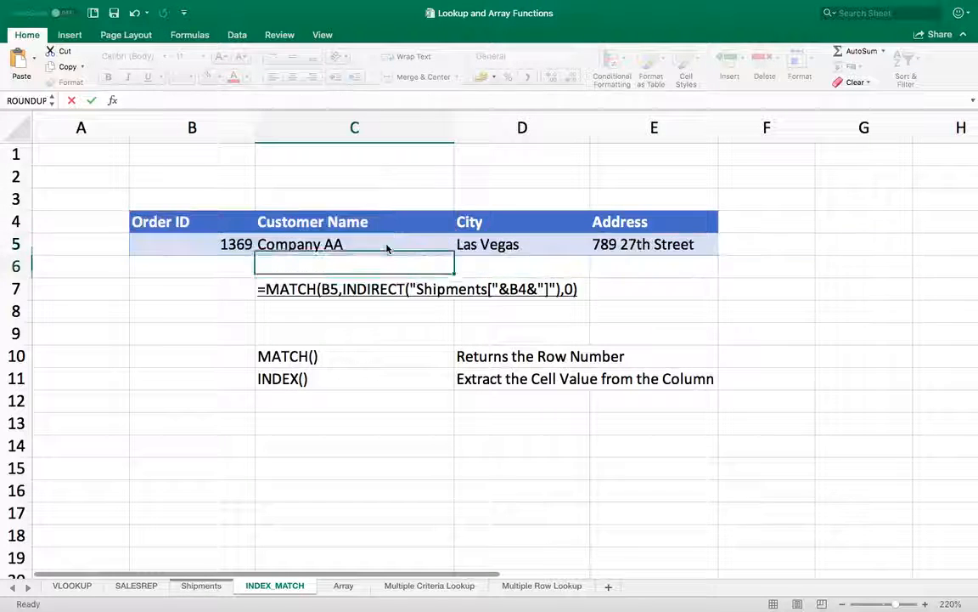
# - Test the lookup by entering Order ID 1371 in B5
pyautogui.click(386, 246)
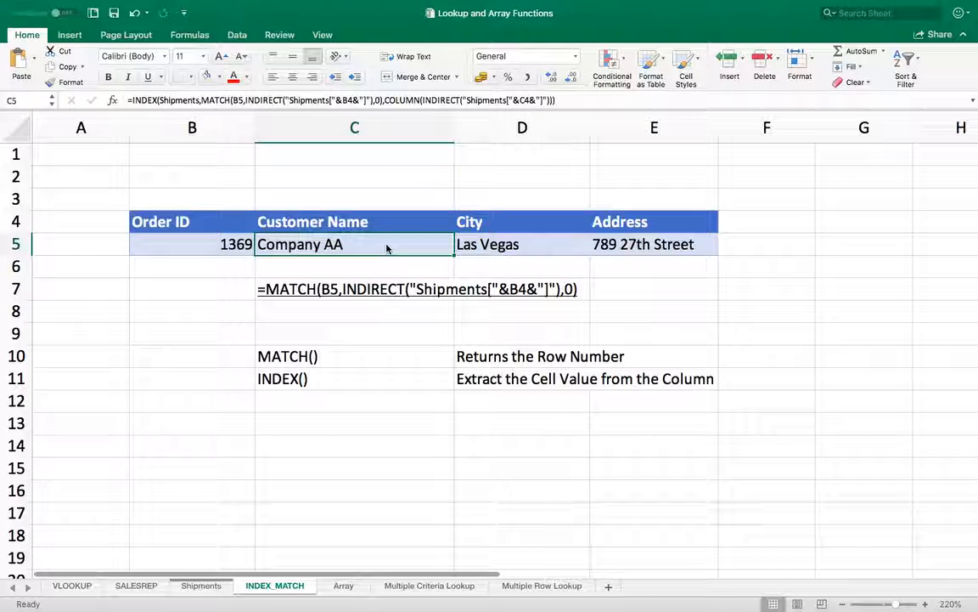
pyautogui.press('Left')
pyautogui.press('Up')
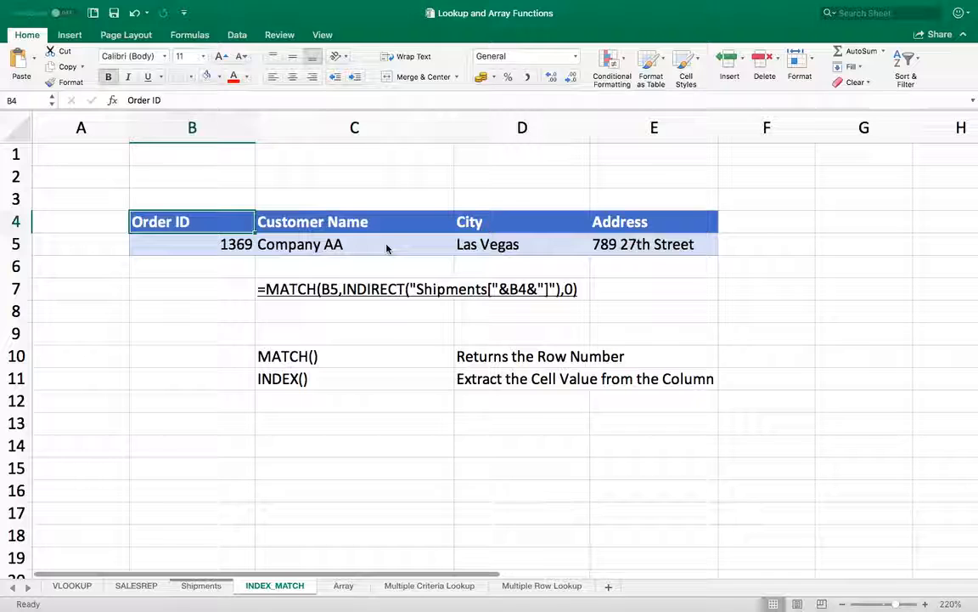
pyautogui.press('Down')
pyautogui.write('1371')
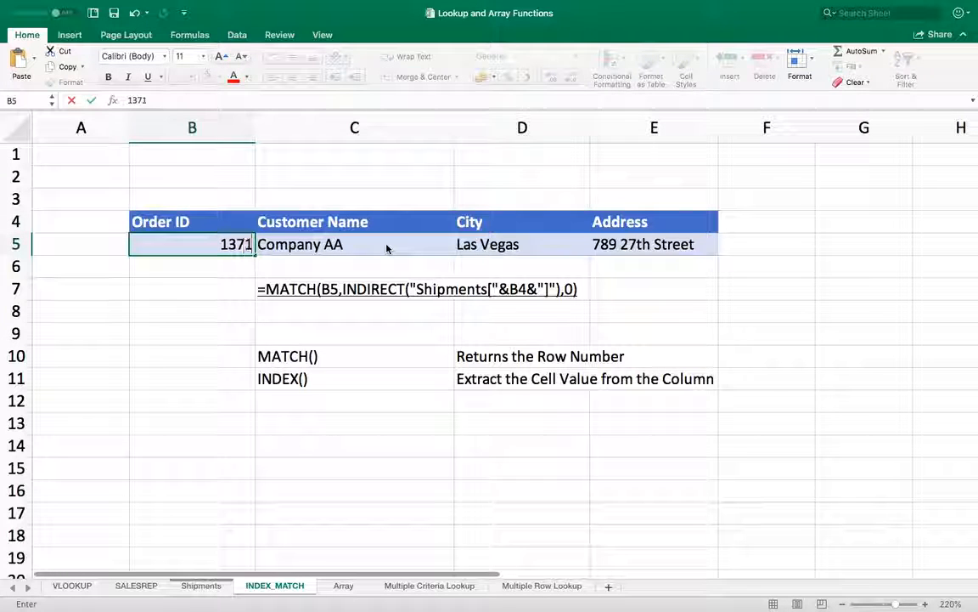
pyautogui.press('Return')
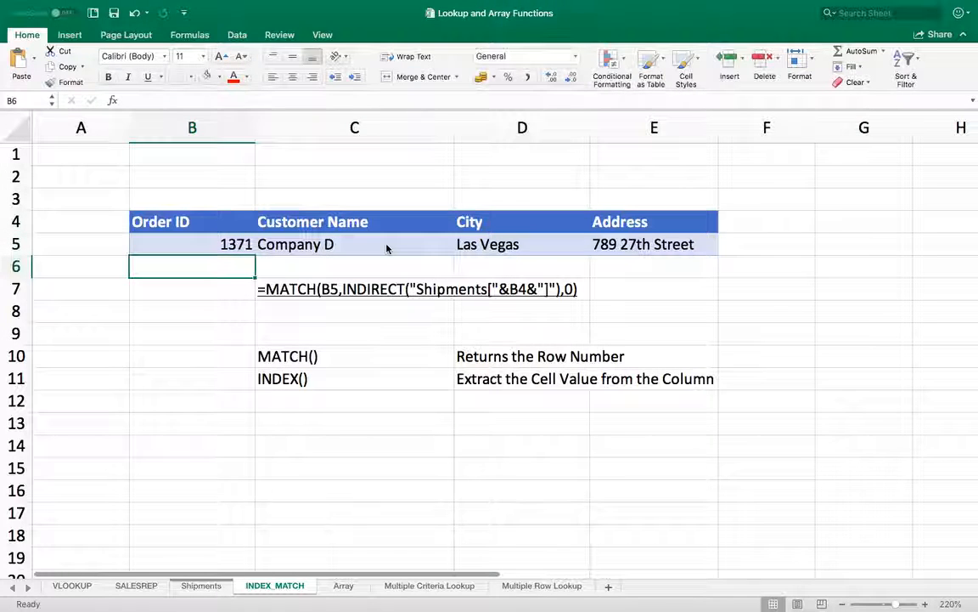
# - Retitle B4 'Shipment Reference' and enter 1369-789 in B5, so the row returns Company AA
pyautogui.press('Up')
pyautogui.press('Up')
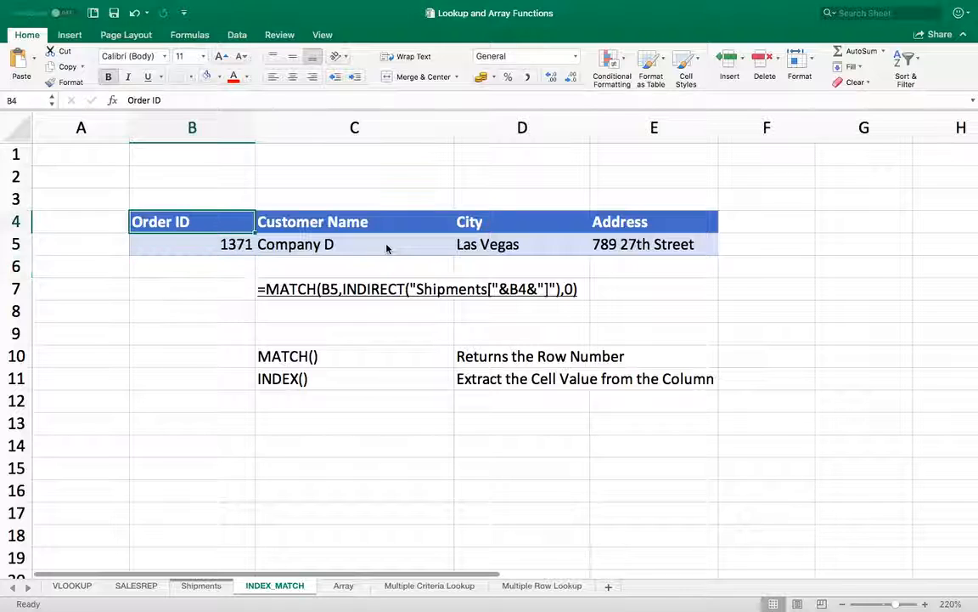
pyautogui.write('Shipment')
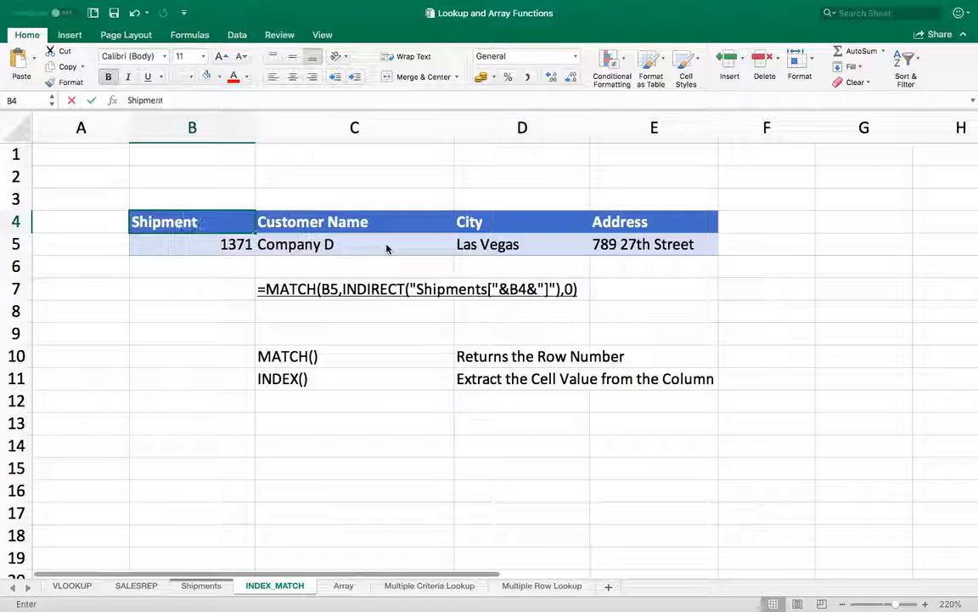
pyautogui.write(' Reference')
pyautogui.press('Return')
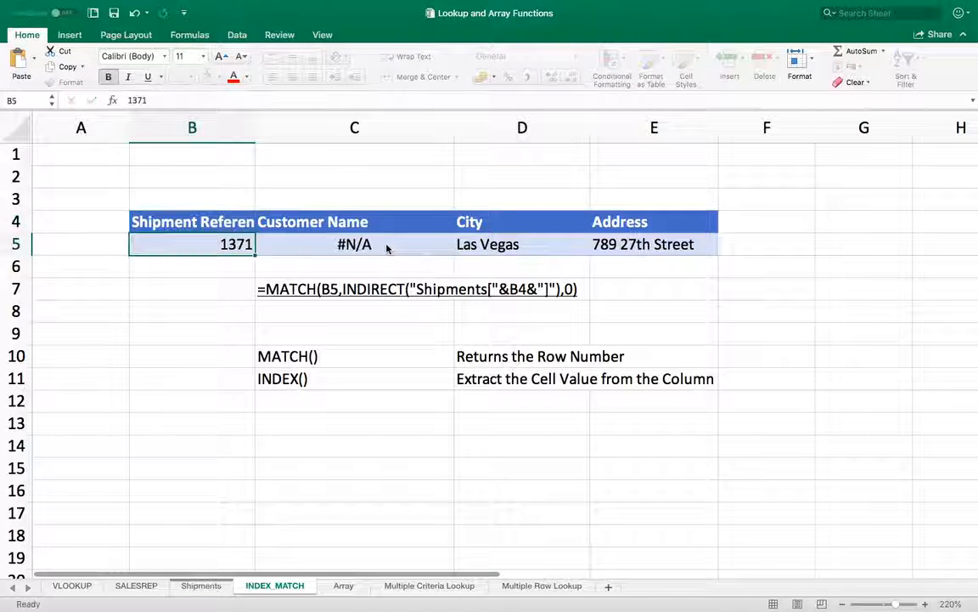
pyautogui.write('136')
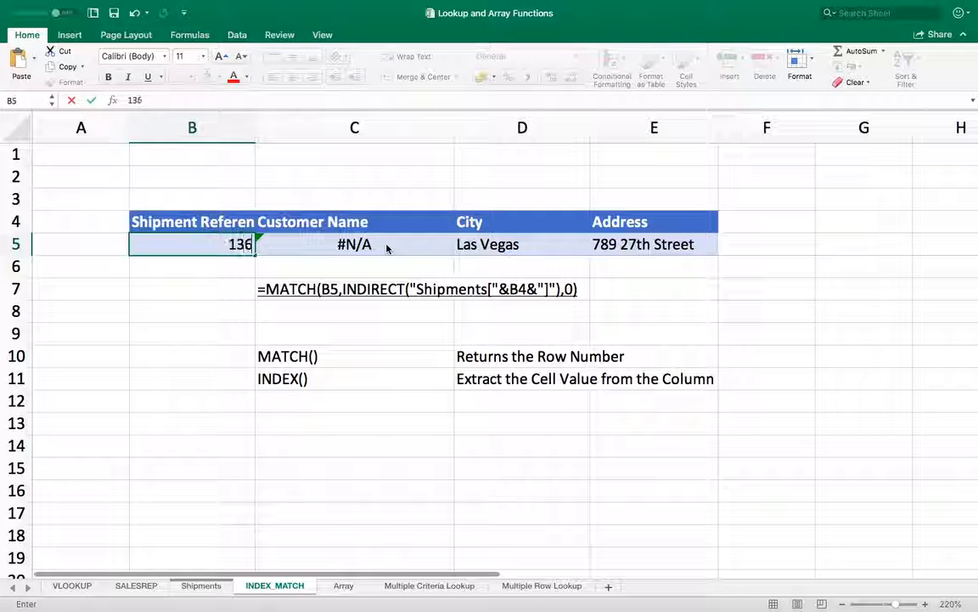
pyautogui.write('9-789')
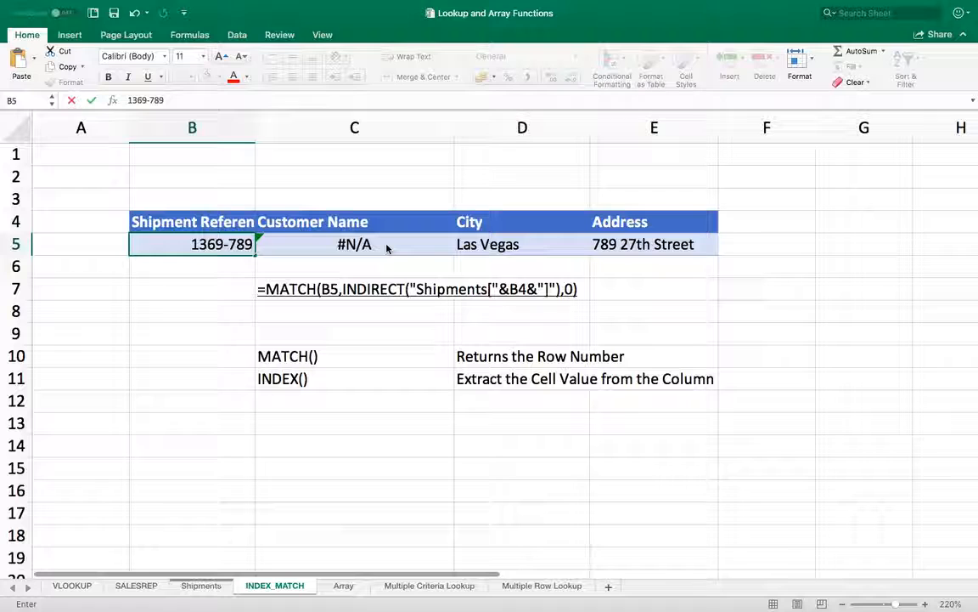
pyautogui.press('Return')
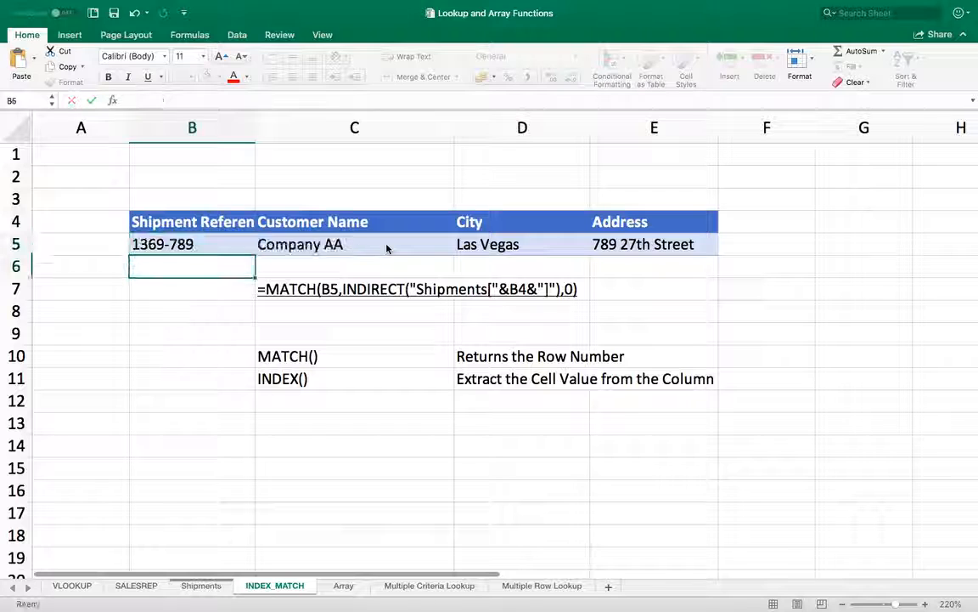
pyautogui.press('Up')
pyautogui.press('Right')
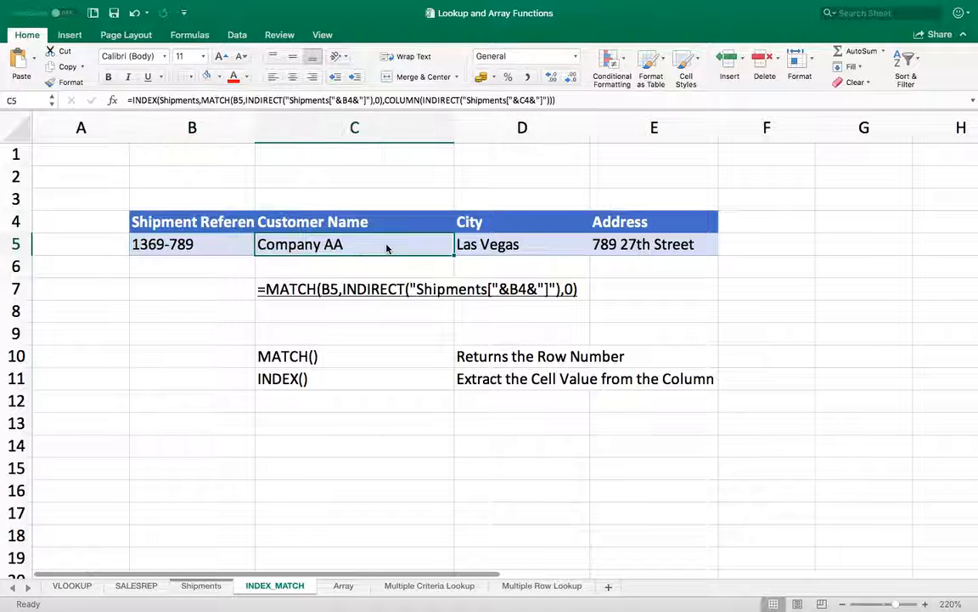